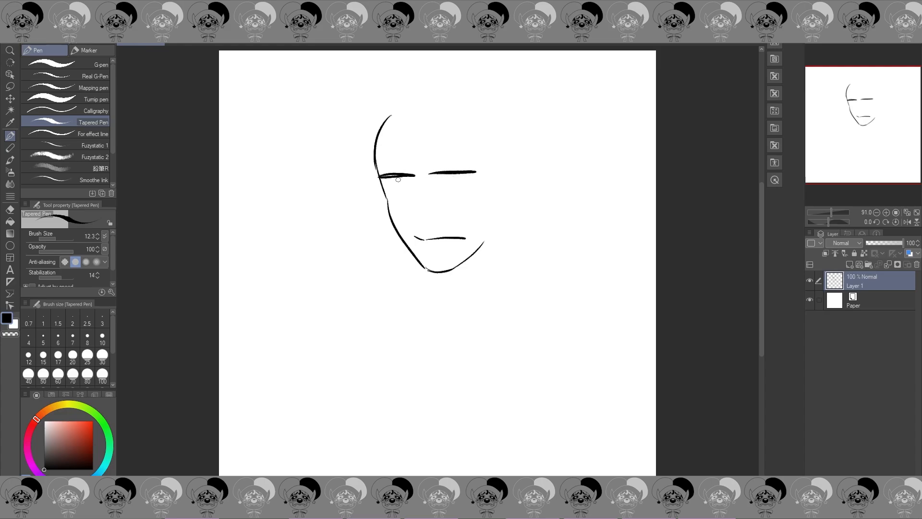
Step: Draw the black irises and lower lids of both eyes, with a short crease line above each eye
{"action": "mouse_move", "coordinate": [383, 176]}
{"action": "left_mouse_down"}
{"action": "mouse_move", "coordinate": [410, 174]}
{"action": "mouse_move", "coordinate": [403, 190]}
{"action": "mouse_move", "coordinate": [398, 180]}
{"action": "mouse_move", "coordinate": [406, 191]}
{"action": "mouse_move", "coordinate": [446, 187]}
{"action": "mouse_move", "coordinate": [444, 175]}
{"action": "mouse_move", "coordinate": [454, 182]}
{"action": "mouse_move", "coordinate": [409, 193]}
{"action": "mouse_move", "coordinate": [473, 189]}
{"action": "left_mouse_up"}
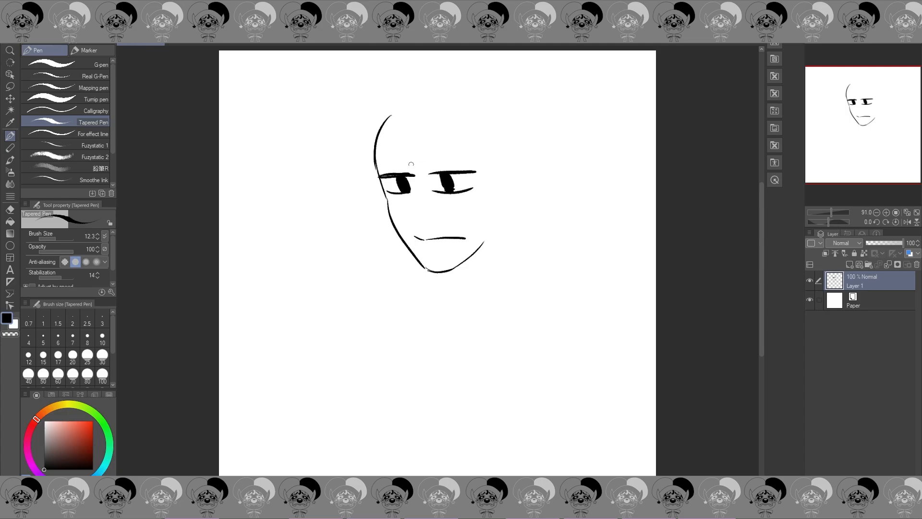
{"action": "left_click_drag", "start_coordinate": [390, 168], "coordinate": [454, 163]}
Step: Draw spiky hair tufts beside the forehead and a jagged fringe across it
{"action": "mouse_move", "coordinate": [389, 102]}
{"action": "left_mouse_down"}
{"action": "mouse_move", "coordinate": [334, 137]}
{"action": "mouse_move", "coordinate": [367, 149]}
{"action": "left_mouse_up"}
{"action": "mouse_move", "coordinate": [366, 150]}
{"action": "left_mouse_down"}
{"action": "mouse_move", "coordinate": [345, 162]}
{"action": "mouse_move", "coordinate": [368, 154]}
{"action": "left_mouse_up"}
{"action": "mouse_move", "coordinate": [406, 97]}
{"action": "left_mouse_down"}
{"action": "mouse_move", "coordinate": [393, 129]}
{"action": "mouse_move", "coordinate": [403, 153]}
{"action": "mouse_move", "coordinate": [451, 139]}
{"action": "left_mouse_up"}
{"action": "mouse_move", "coordinate": [455, 126]}
{"action": "left_mouse_down"}
{"action": "mouse_move", "coordinate": [454, 153]}
{"action": "mouse_move", "coordinate": [475, 126]}
{"action": "mouse_move", "coordinate": [482, 173]}
{"action": "left_mouse_up"}
Step: Draw a long pointed ear beside the fringe and add the nose between the eyes and mouth
{"action": "mouse_move", "coordinate": [483, 173]}
{"action": "left_mouse_down"}
{"action": "mouse_move", "coordinate": [496, 150]}
{"action": "mouse_move", "coordinate": [500, 185]}
{"action": "mouse_move", "coordinate": [526, 179]}
{"action": "mouse_move", "coordinate": [505, 219]}
{"action": "left_mouse_up"}
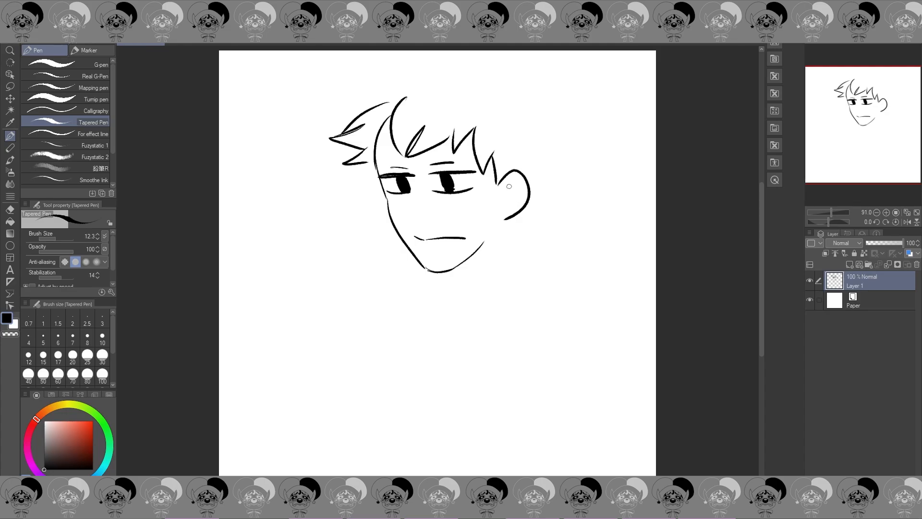
{"action": "key", "text": "ctrl+z"}
{"action": "mouse_move", "coordinate": [498, 183]}
{"action": "left_mouse_down"}
{"action": "mouse_move", "coordinate": [502, 177]}
{"action": "mouse_move", "coordinate": [515, 206]}
{"action": "mouse_move", "coordinate": [500, 218]}
{"action": "left_mouse_up"}
{"action": "left_click_drag", "start_coordinate": [524, 172], "coordinate": [503, 193]}
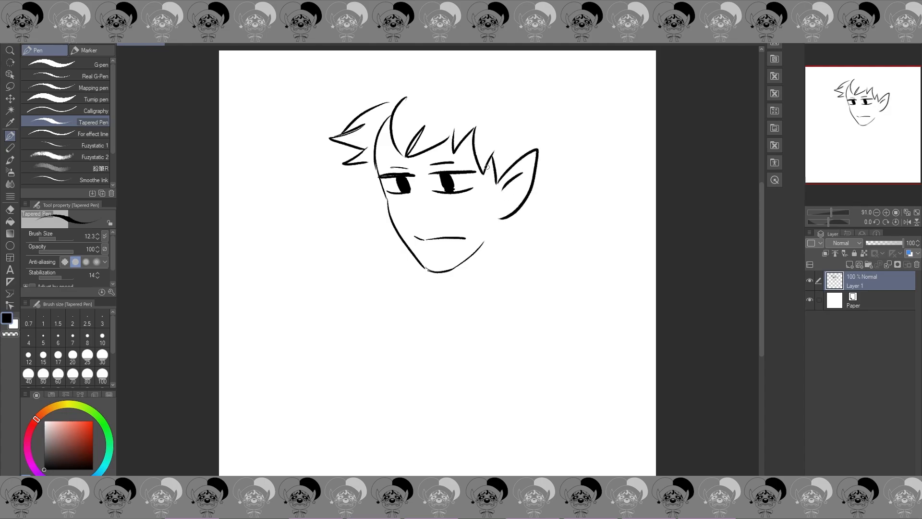
{"action": "mouse_move", "coordinate": [416, 176]}
{"action": "left_mouse_down"}
{"action": "mouse_move", "coordinate": [405, 209]}
{"action": "mouse_move", "coordinate": [417, 221]}
{"action": "left_mouse_up"}
{"action": "left_click_drag", "start_coordinate": [425, 221], "coordinate": [436, 220]}
Step: Transform the whole face drawing to a slightly smaller size
{"action": "key", "text": "ctrl+t"}
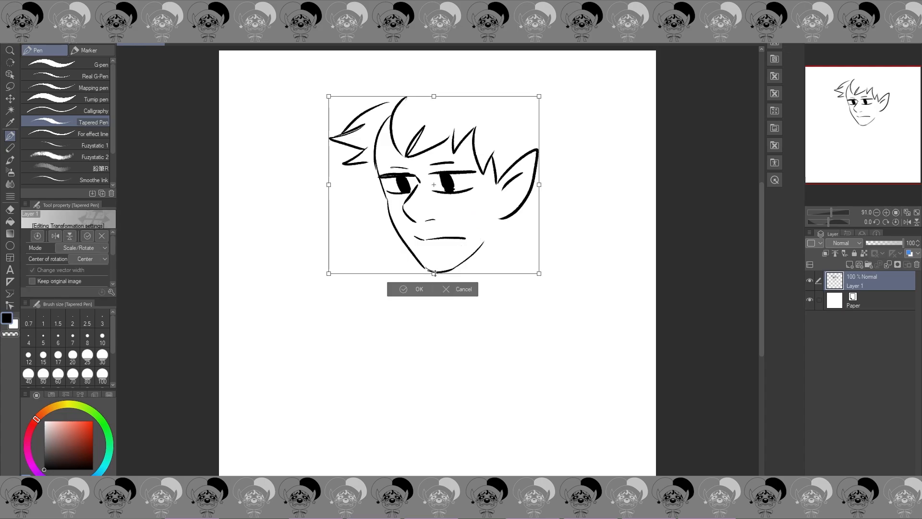
{"action": "mouse_move", "coordinate": [435, 272]}
{"action": "left_mouse_down"}
{"action": "mouse_move", "coordinate": [435, 259]}
{"action": "mouse_move", "coordinate": [455, 267]}
{"action": "left_mouse_up"}
{"action": "left_click", "coordinate": [429, 291]}
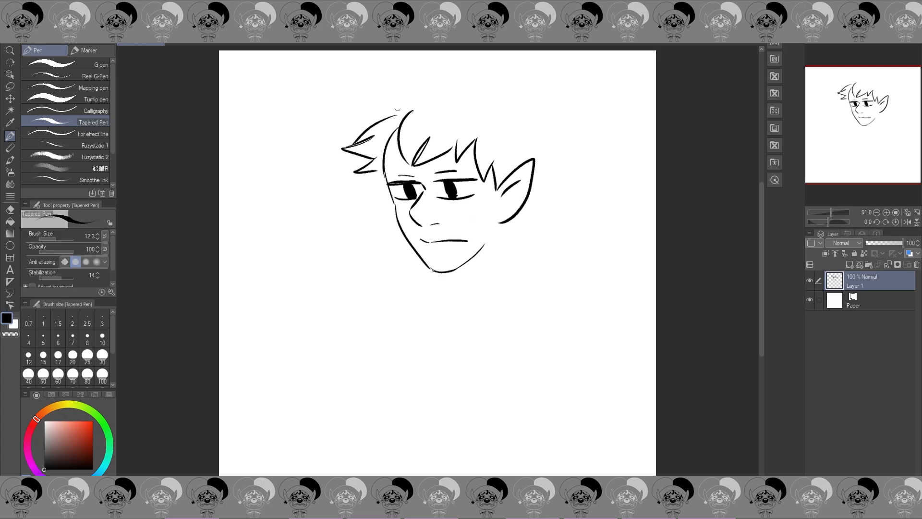
Step: Draw the tousled hair outline over the crown and down behind the pointed ear
{"action": "mouse_move", "coordinate": [385, 114]}
{"action": "left_mouse_down"}
{"action": "mouse_move", "coordinate": [365, 96]}
{"action": "mouse_move", "coordinate": [398, 90]}
{"action": "mouse_move", "coordinate": [390, 75]}
{"action": "mouse_move", "coordinate": [545, 62]}
{"action": "mouse_move", "coordinate": [538, 80]}
{"action": "mouse_move", "coordinate": [564, 88]}
{"action": "mouse_move", "coordinate": [576, 109]}
{"action": "left_mouse_up"}
{"action": "key", "text": "ctrl+z"}
{"action": "key", "text": "ctrl+z"}
{"action": "mouse_move", "coordinate": [498, 68]}
{"action": "left_mouse_down"}
{"action": "mouse_move", "coordinate": [559, 76]}
{"action": "mouse_move", "coordinate": [520, 67]}
{"action": "mouse_move", "coordinate": [557, 90]}
{"action": "mouse_move", "coordinate": [550, 104]}
{"action": "mouse_move", "coordinate": [567, 147]}
{"action": "mouse_move", "coordinate": [552, 175]}
{"action": "left_mouse_up"}
{"action": "key", "text": "ctrl+z"}
{"action": "key", "text": "ctrl+z"}
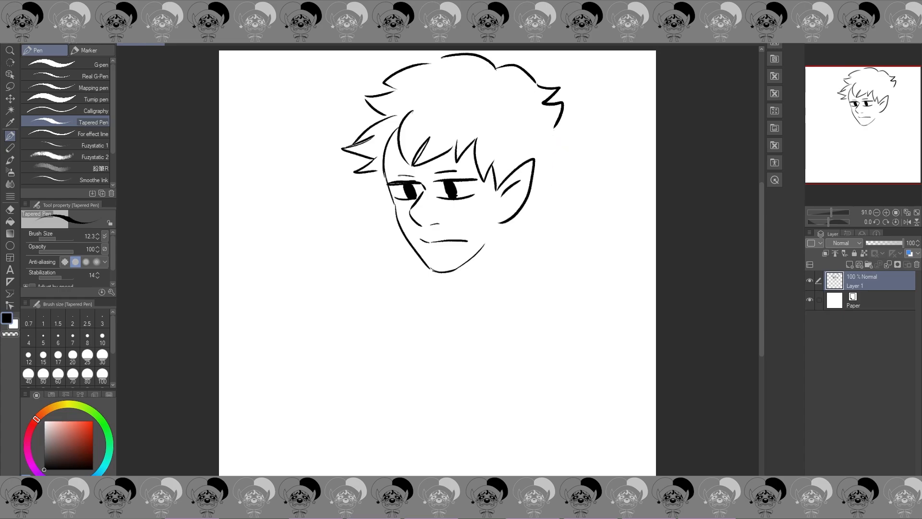
{"action": "mouse_move", "coordinate": [553, 130]}
{"action": "left_mouse_down"}
{"action": "mouse_move", "coordinate": [566, 145]}
{"action": "mouse_move", "coordinate": [551, 158]}
{"action": "mouse_move", "coordinate": [539, 227]}
{"action": "mouse_move", "coordinate": [523, 228]}
{"action": "mouse_move", "coordinate": [524, 237]}
{"action": "left_mouse_up"}
Step: Add eyebrows and under-eye lines, and draw rectangular glasses around both eyes
{"action": "left_click_drag", "start_coordinate": [385, 170], "coordinate": [473, 166]}
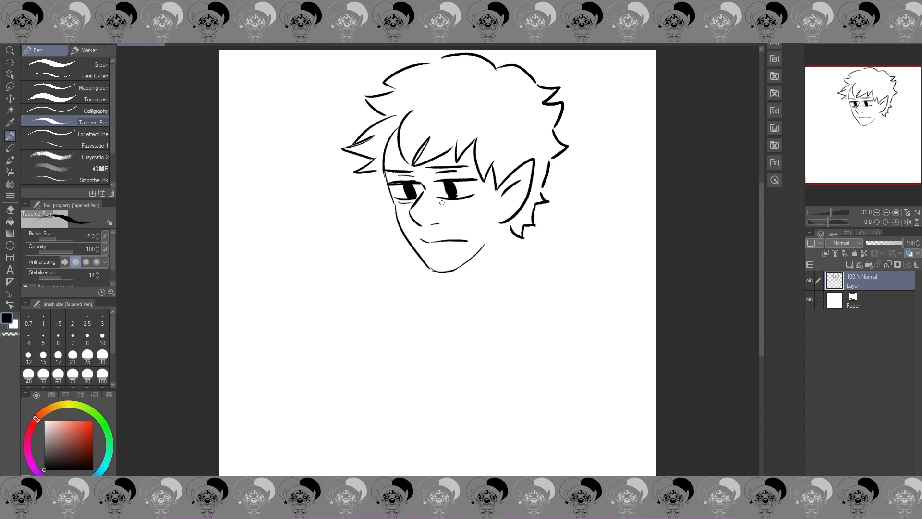
{"action": "left_click_drag", "start_coordinate": [439, 203], "coordinate": [460, 205]}
{"action": "mouse_move", "coordinate": [388, 186]}
{"action": "left_mouse_down"}
{"action": "mouse_move", "coordinate": [388, 201]}
{"action": "mouse_move", "coordinate": [412, 209]}
{"action": "left_mouse_up"}
{"action": "mouse_move", "coordinate": [381, 181]}
{"action": "left_mouse_down"}
{"action": "mouse_move", "coordinate": [435, 182]}
{"action": "mouse_move", "coordinate": [428, 190]}
{"action": "mouse_move", "coordinate": [434, 182]}
{"action": "mouse_move", "coordinate": [431, 192]}
{"action": "mouse_move", "coordinate": [455, 208]}
{"action": "mouse_move", "coordinate": [486, 204]}
{"action": "mouse_move", "coordinate": [486, 173]}
{"action": "left_mouse_up"}
Step: Draw a tilted phone with a visible side edge below the face
{"action": "mouse_move", "coordinate": [383, 319]}
{"action": "left_mouse_down"}
{"action": "mouse_move", "coordinate": [360, 274]}
{"action": "mouse_move", "coordinate": [398, 261]}
{"action": "mouse_move", "coordinate": [424, 321]}
{"action": "mouse_move", "coordinate": [355, 290]}
{"action": "mouse_move", "coordinate": [350, 274]}
{"action": "mouse_move", "coordinate": [409, 278]}
{"action": "left_mouse_up"}
{"action": "key", "text": "ctrl+z"}
{"action": "mouse_move", "coordinate": [352, 274]}
{"action": "left_mouse_down"}
{"action": "mouse_move", "coordinate": [412, 280]}
{"action": "mouse_move", "coordinate": [417, 326]}
{"action": "left_mouse_up"}
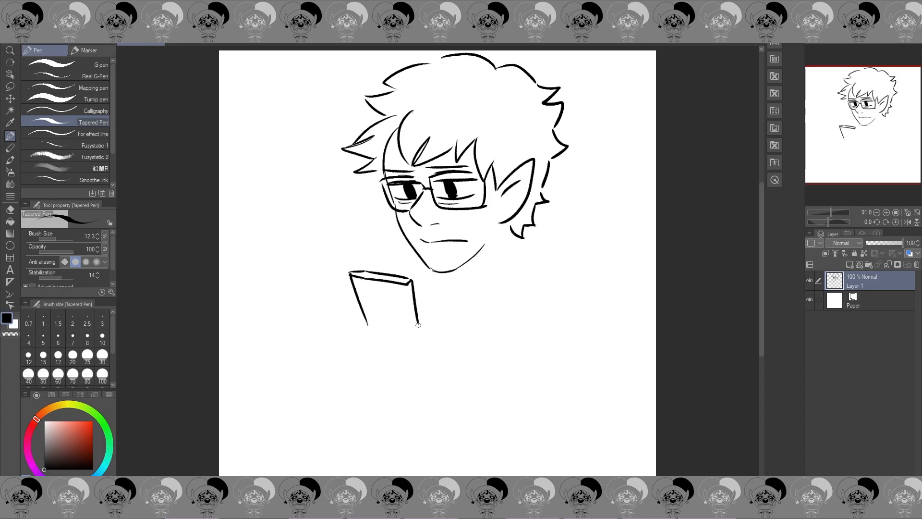
{"action": "left_click_drag", "start_coordinate": [407, 283], "coordinate": [415, 324]}
Step: Draw a hand gripping the phone, with thumb, four fingers and the start of the wrist
{"action": "mouse_move", "coordinate": [356, 321]}
{"action": "left_mouse_down"}
{"action": "mouse_move", "coordinate": [357, 353]}
{"action": "mouse_move", "coordinate": [361, 317]}
{"action": "mouse_move", "coordinate": [365, 335]}
{"action": "mouse_move", "coordinate": [430, 331]}
{"action": "mouse_move", "coordinate": [419, 360]}
{"action": "mouse_move", "coordinate": [423, 348]}
{"action": "mouse_move", "coordinate": [432, 362]}
{"action": "left_mouse_up"}
{"action": "key", "text": "ctrl+z"}
{"action": "mouse_move", "coordinate": [427, 349]}
{"action": "left_mouse_down"}
{"action": "mouse_move", "coordinate": [413, 374]}
{"action": "mouse_move", "coordinate": [433, 374]}
{"action": "mouse_move", "coordinate": [426, 391]}
{"action": "mouse_move", "coordinate": [390, 386]}
{"action": "mouse_move", "coordinate": [394, 414]}
{"action": "left_mouse_up"}
{"action": "left_click_drag", "start_coordinate": [356, 353], "coordinate": [369, 409]}
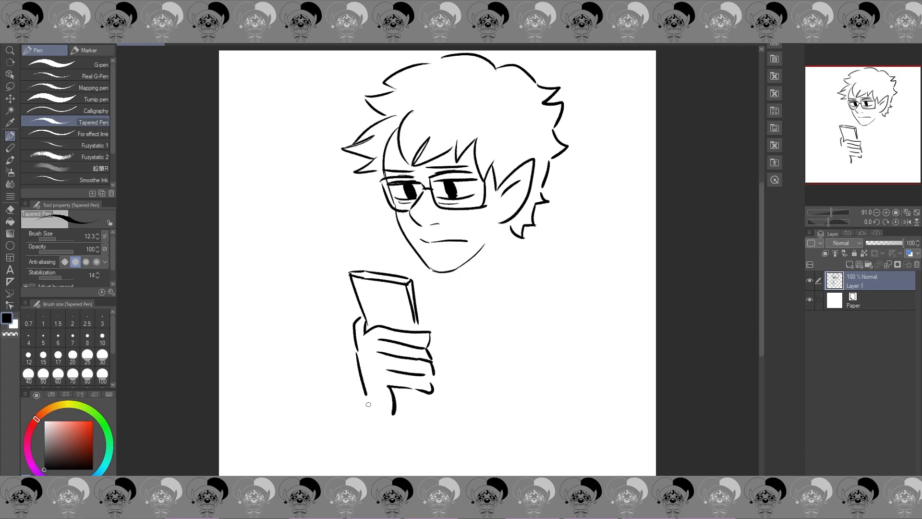
Step: Lasso the hand and phone, scale them down slightly, adjust their position and angle, and clear the selection
{"action": "left_click", "coordinate": [10, 86]}
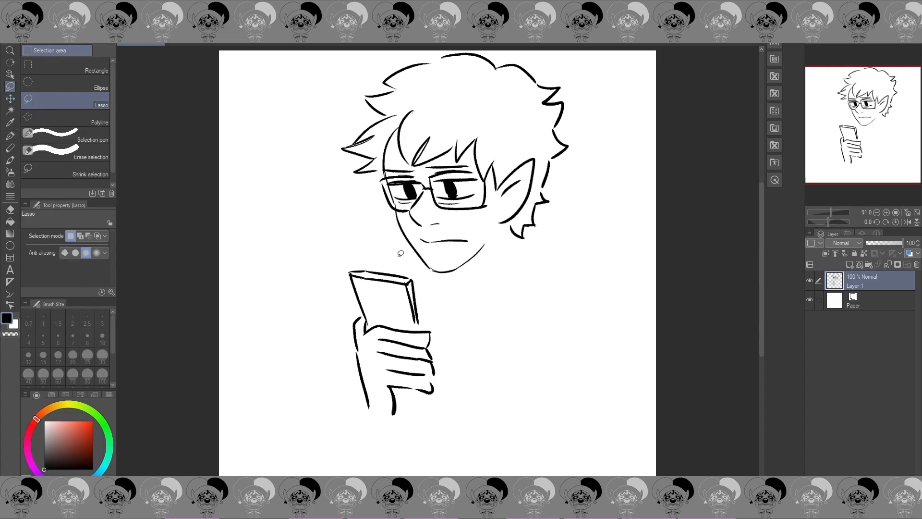
{"action": "mouse_move", "coordinate": [385, 232]}
{"action": "left_mouse_down"}
{"action": "mouse_move", "coordinate": [402, 468]}
{"action": "mouse_move", "coordinate": [434, 289]}
{"action": "mouse_move", "coordinate": [394, 251]}
{"action": "left_mouse_up"}
{"action": "key", "text": "ctrl+t"}
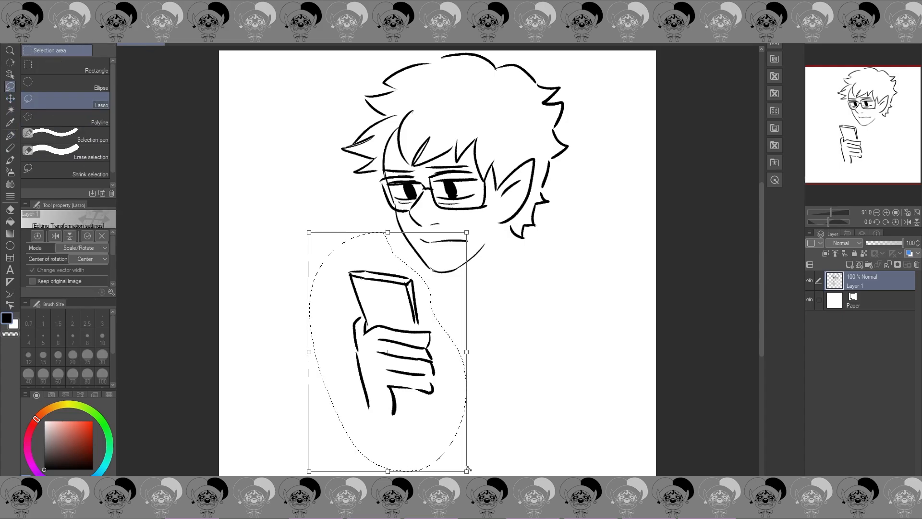
{"action": "mouse_move", "coordinate": [469, 473]}
{"action": "left_mouse_down"}
{"action": "mouse_move", "coordinate": [451, 442]}
{"action": "mouse_move", "coordinate": [494, 420]}
{"action": "left_mouse_up"}
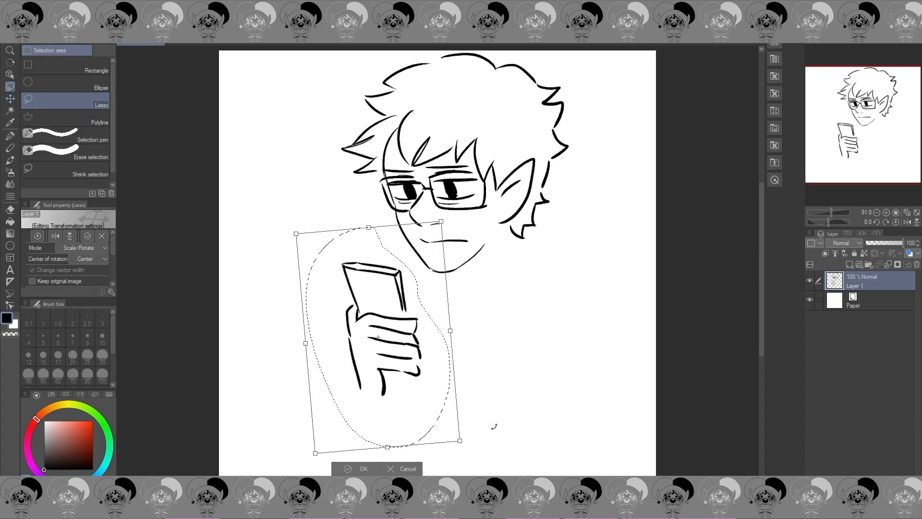
{"action": "left_click", "coordinate": [362, 470]}
{"action": "key", "text": "ctrl+d"}
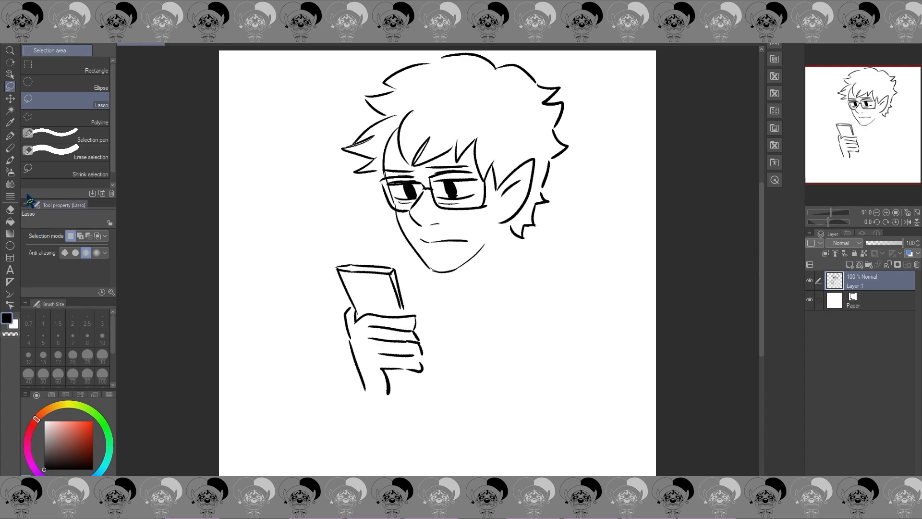
Step: Redraw the lowest finger's edge with the Tapered Pen, fill the phone's side black and add its camera
{"action": "key", "text": "p"}
{"action": "left_click_drag", "start_coordinate": [385, 370], "coordinate": [418, 371]}
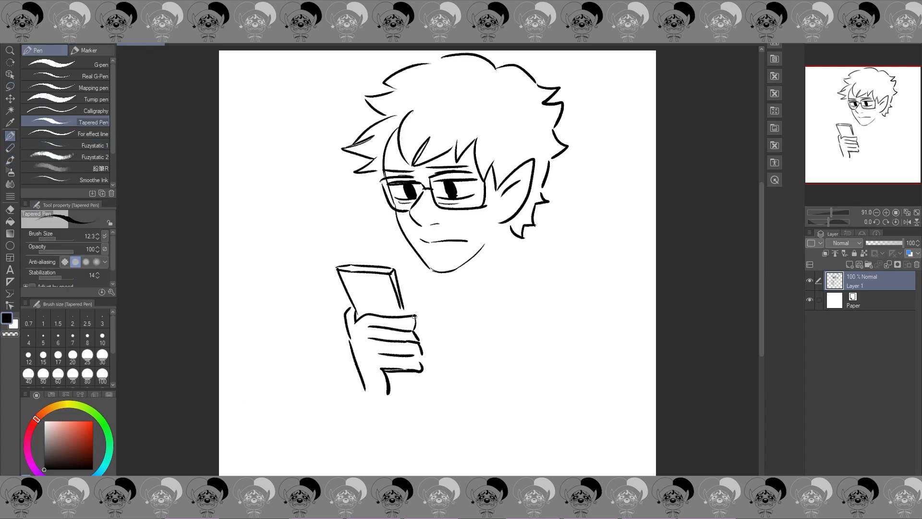
{"action": "left_click_drag", "start_coordinate": [401, 307], "coordinate": [403, 315]}
{"action": "mouse_move", "coordinate": [383, 282]}
{"action": "left_mouse_down"}
{"action": "mouse_move", "coordinate": [401, 310]}
{"action": "mouse_move", "coordinate": [399, 296]}
{"action": "left_mouse_up"}
Step: Draw a ring piercing under the nose and a solid black earring on the ear lobe
{"action": "left_click_drag", "start_coordinate": [436, 224], "coordinate": [432, 234]}
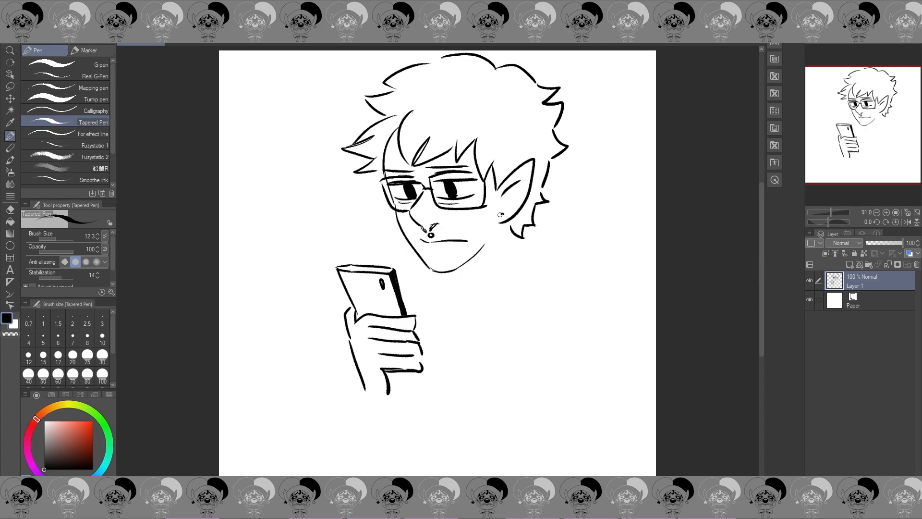
{"action": "left_click_drag", "start_coordinate": [501, 215], "coordinate": [500, 219]}
{"action": "key", "text": "e"}
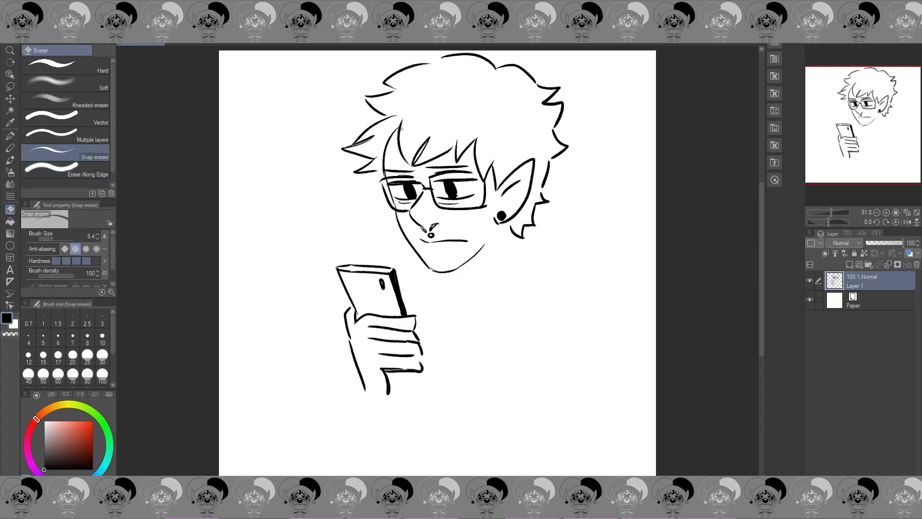
Step: Draw the neck with its base and nape lines, and darken the phone's end below the fingers
{"action": "key", "text": "p"}
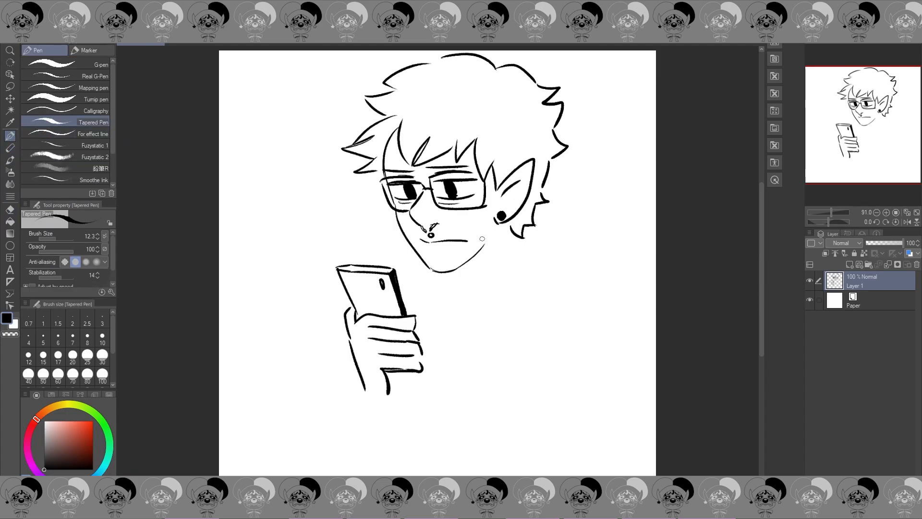
{"action": "mouse_move", "coordinate": [461, 266]}
{"action": "left_mouse_down"}
{"action": "mouse_move", "coordinate": [483, 283]}
{"action": "mouse_move", "coordinate": [508, 269]}
{"action": "left_mouse_up"}
{"action": "left_click_drag", "start_coordinate": [508, 226], "coordinate": [518, 264]}
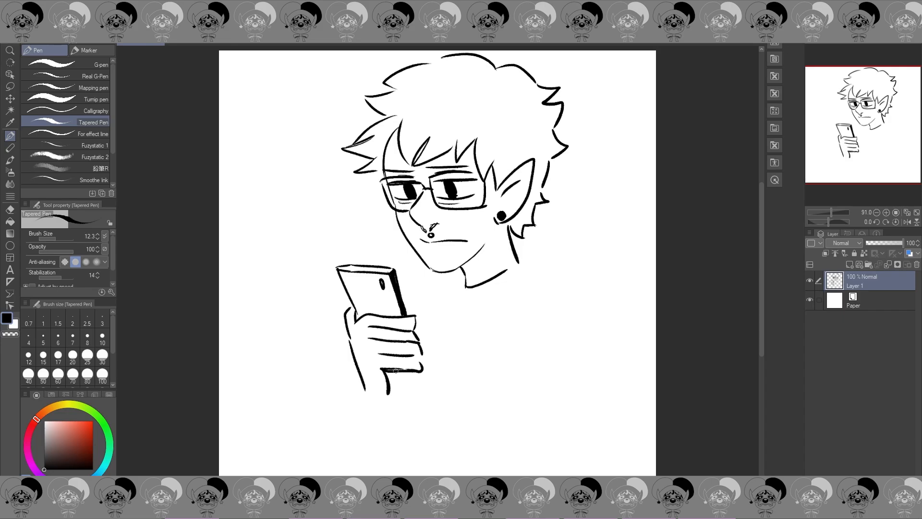
{"action": "left_click_drag", "start_coordinate": [395, 370], "coordinate": [390, 391]}
Step: Draw the shirt collar around the neck and the rounded outline of the near shoulder and upper arm
{"action": "mouse_move", "coordinate": [467, 282]}
{"action": "left_mouse_down"}
{"action": "mouse_move", "coordinate": [452, 290]}
{"action": "mouse_move", "coordinate": [512, 288]}
{"action": "mouse_move", "coordinate": [537, 274]}
{"action": "mouse_move", "coordinate": [579, 290]}
{"action": "left_mouse_up"}
{"action": "key", "text": "ctrl+z"}
{"action": "mouse_move", "coordinate": [533, 270]}
{"action": "left_mouse_down"}
{"action": "mouse_move", "coordinate": [575, 284]}
{"action": "mouse_move", "coordinate": [519, 313]}
{"action": "mouse_move", "coordinate": [518, 324]}
{"action": "left_mouse_up"}
{"action": "left_click_drag", "start_coordinate": [576, 283], "coordinate": [597, 403]}
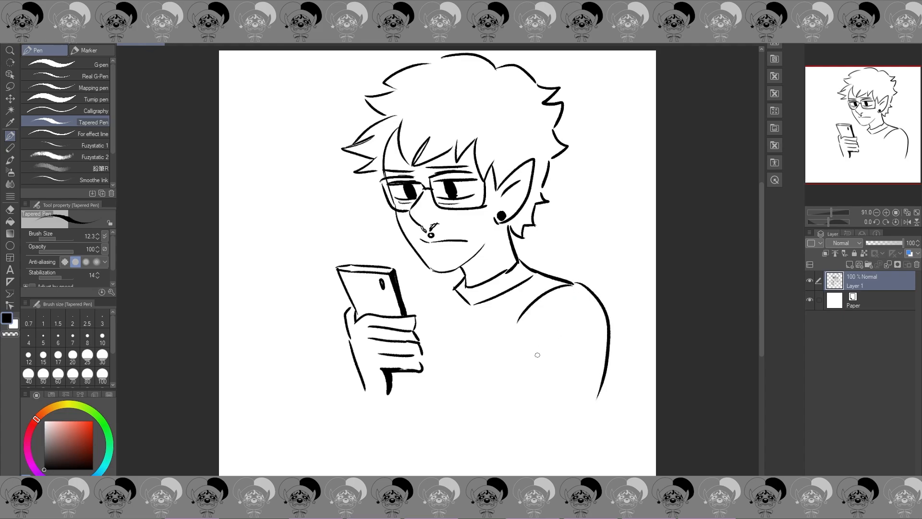
Step: Draw the short sleeve's inner edge and curved hem, with a cuff line just above the hem
{"action": "left_click_drag", "start_coordinate": [518, 325], "coordinate": [491, 408]}
{"action": "key", "text": "ctrl+z"}
{"action": "mouse_move", "coordinate": [518, 328]}
{"action": "left_mouse_down"}
{"action": "mouse_move", "coordinate": [505, 417]}
{"action": "mouse_move", "coordinate": [580, 426]}
{"action": "left_mouse_up"}
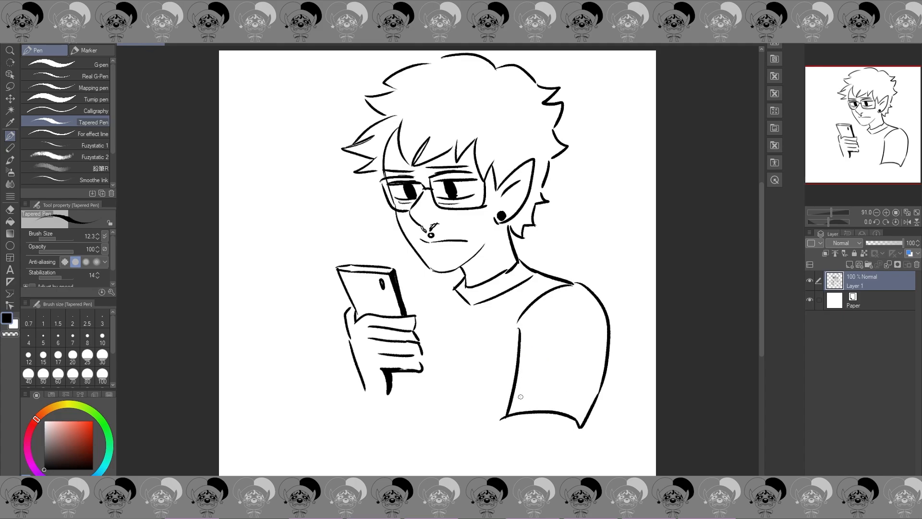
{"action": "left_click_drag", "start_coordinate": [518, 396], "coordinate": [583, 394]}
{"action": "key", "text": "ctrl+z"}
Step: Check the drawing in a mirrored view and trim the curved fringe strand at the forehead's edge
{"action": "left_click", "coordinate": [908, 222]}
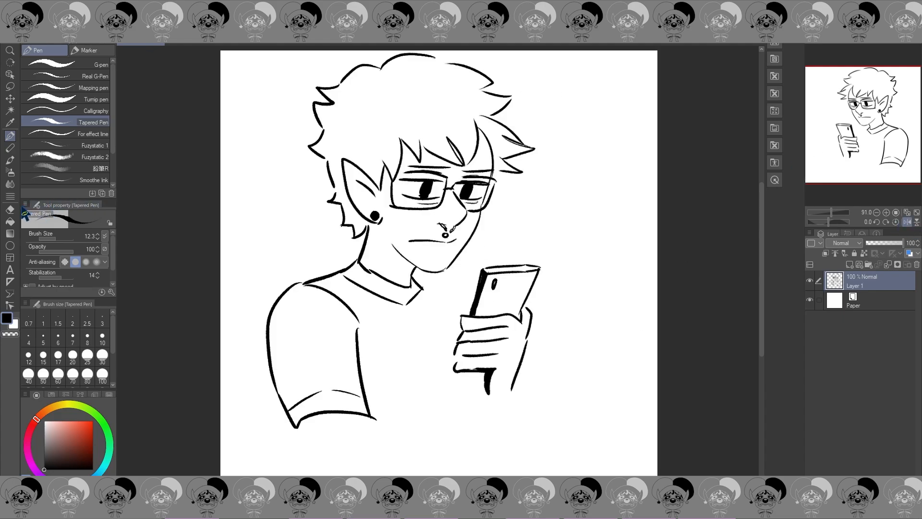
{"action": "key", "text": "e"}
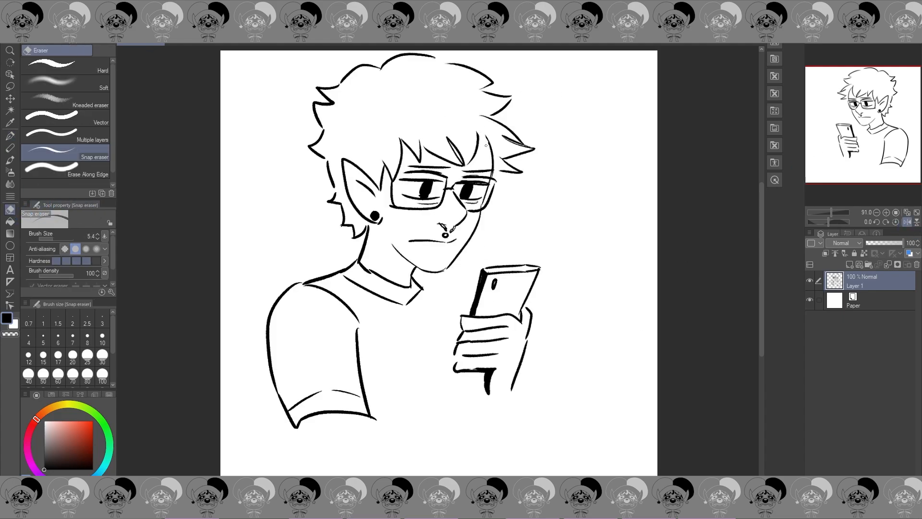
{"action": "key", "text": "p"}
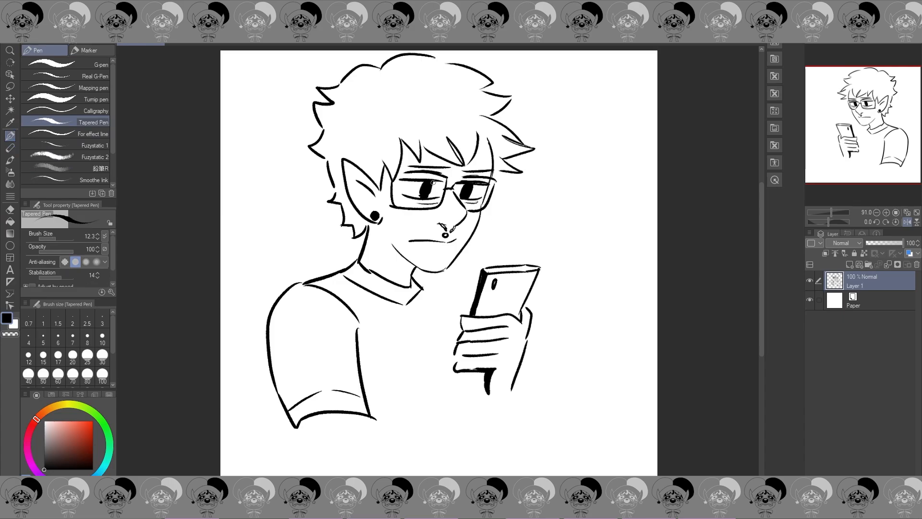
{"action": "left_click_drag", "start_coordinate": [399, 181], "coordinate": [488, 182]}
{"action": "key", "text": "ctrl+z"}
{"action": "left_click", "coordinate": [907, 222]}
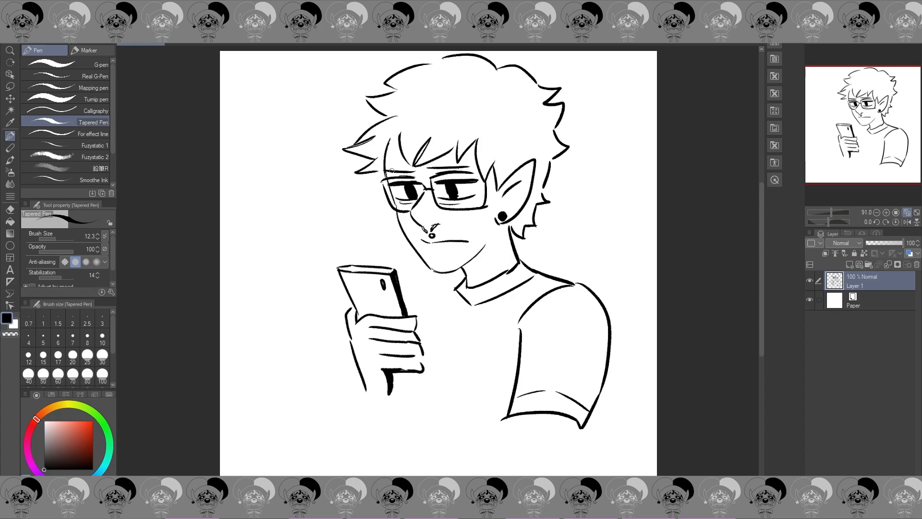
Step: Thicken both eyebrows above the glasses and check them in the mirrored view
{"action": "left_click_drag", "start_coordinate": [388, 169], "coordinate": [479, 168]}
{"action": "key", "text": "ctrl+z"}
{"action": "left_click_drag", "start_coordinate": [424, 169], "coordinate": [469, 167]}
{"action": "left_click", "coordinate": [907, 221]}
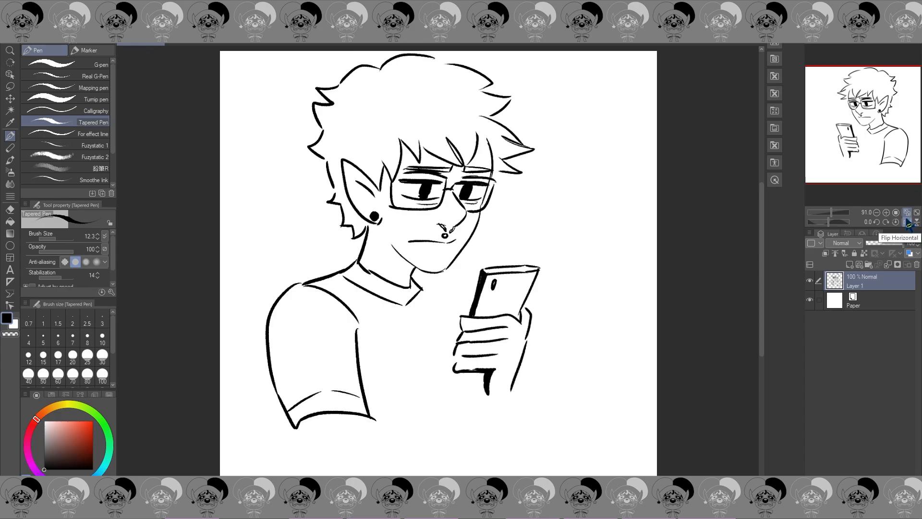
{"action": "left_click", "coordinate": [907, 221]}
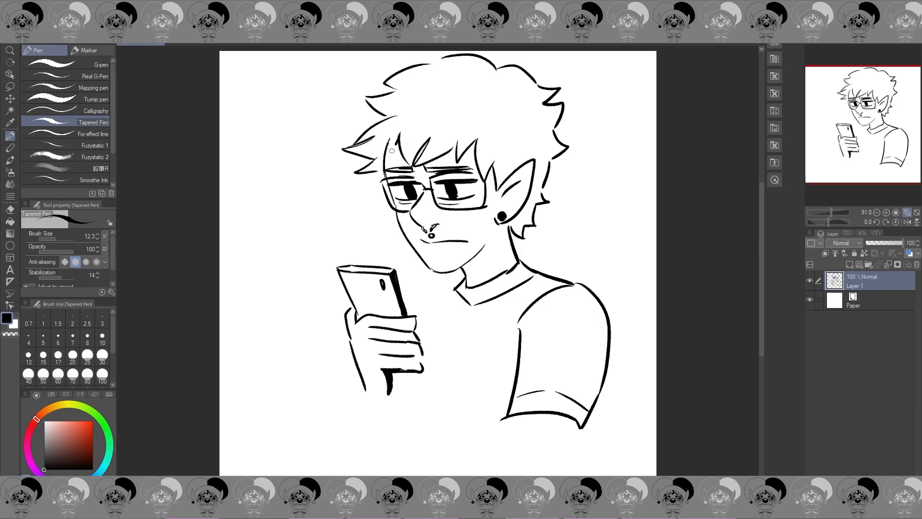
Step: Rework the fringe at the forehead's far edge with extra pointed hair spikes
{"action": "left_click", "coordinate": [907, 222]}
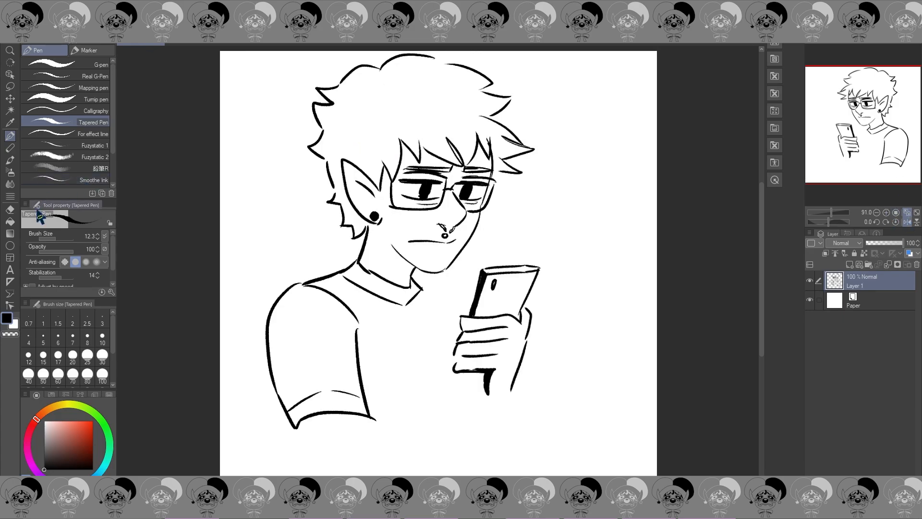
{"action": "left_click", "coordinate": [10, 210]}
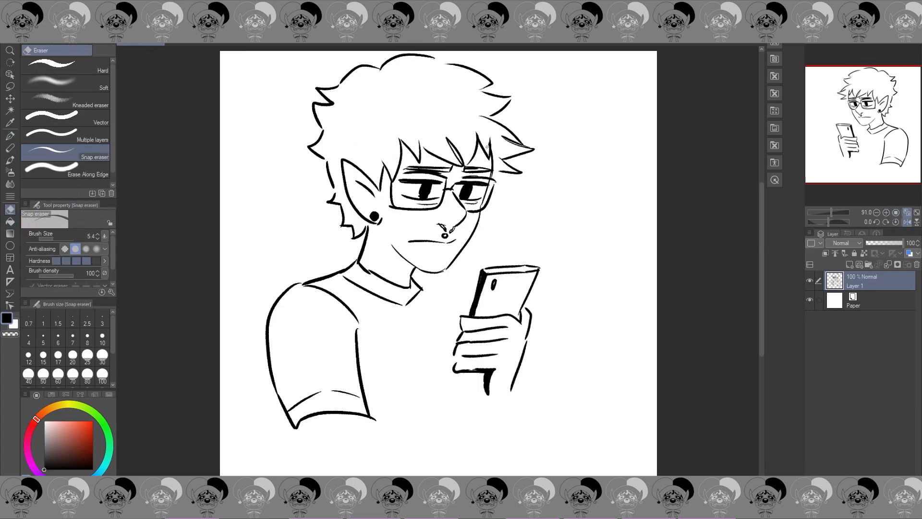
{"action": "left_click", "coordinate": [9, 136]}
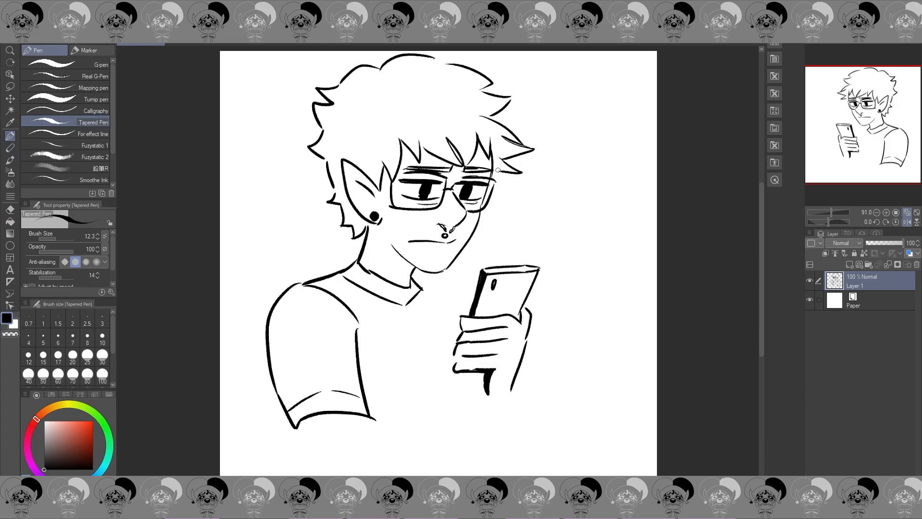
{"action": "left_click", "coordinate": [907, 222]}
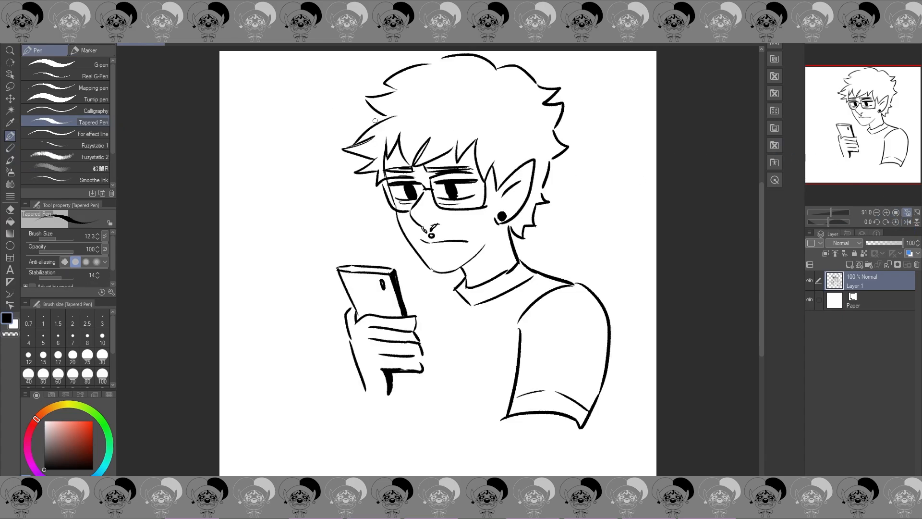
Step: Reshape the hair beside the forehead, and draw two small horns with a hair tuft between them
{"action": "left_click_drag", "start_coordinate": [382, 114], "coordinate": [365, 131]}
{"action": "left_click", "coordinate": [9, 209]}
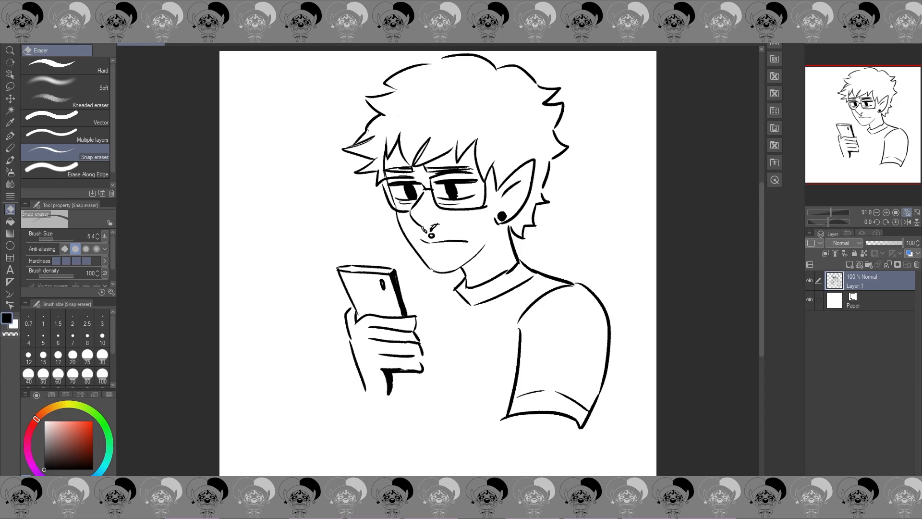
{"action": "left_click", "coordinate": [10, 136]}
{"action": "mouse_move", "coordinate": [497, 97]}
{"action": "left_mouse_down"}
{"action": "mouse_move", "coordinate": [477, 102]}
{"action": "mouse_move", "coordinate": [532, 111]}
{"action": "mouse_move", "coordinate": [512, 131]}
{"action": "mouse_move", "coordinate": [503, 124]}
{"action": "left_mouse_up"}
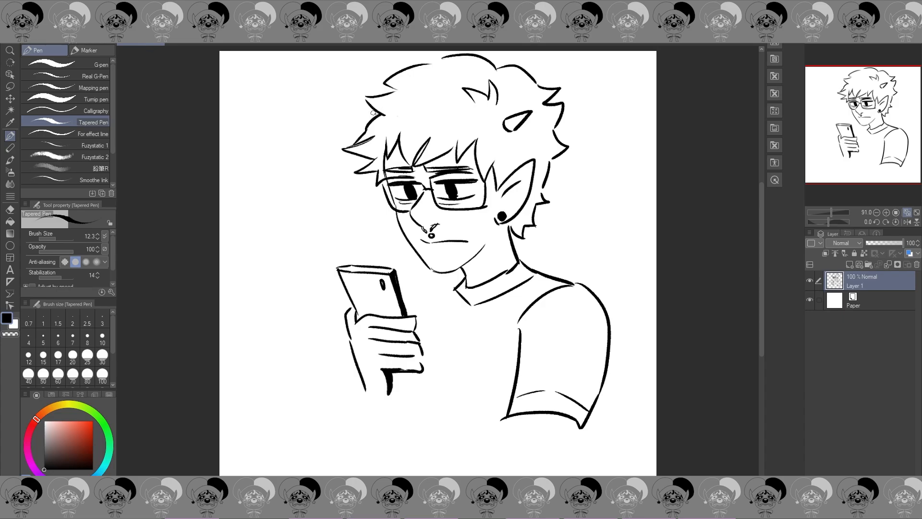
{"action": "left_click_drag", "start_coordinate": [373, 113], "coordinate": [375, 123]}
Step: Add black shading under the jaw and draw the far shoulder line from the collar to the hand
{"action": "left_click_drag", "start_coordinate": [487, 246], "coordinate": [415, 337]}
{"action": "left_click_drag", "start_coordinate": [429, 307], "coordinate": [417, 335]}
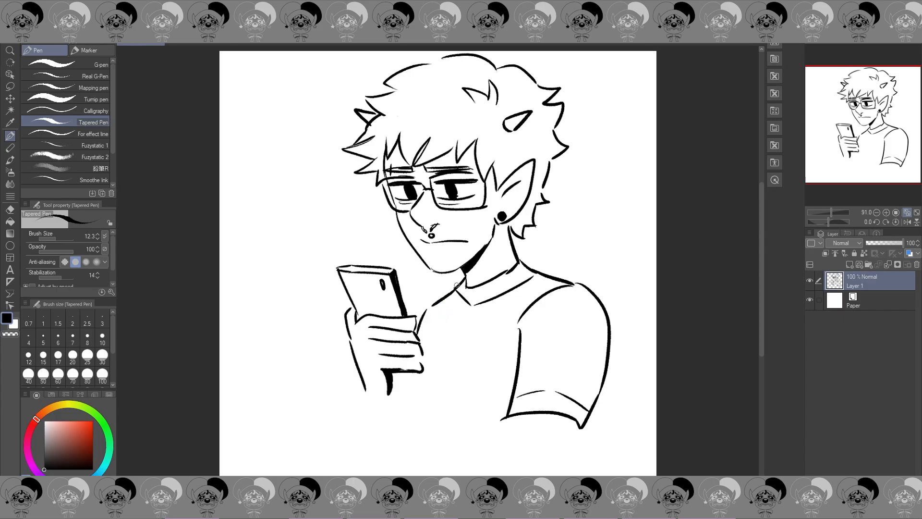
{"action": "left_click_drag", "start_coordinate": [459, 283], "coordinate": [408, 310]}
{"action": "left_click", "coordinate": [908, 222]}
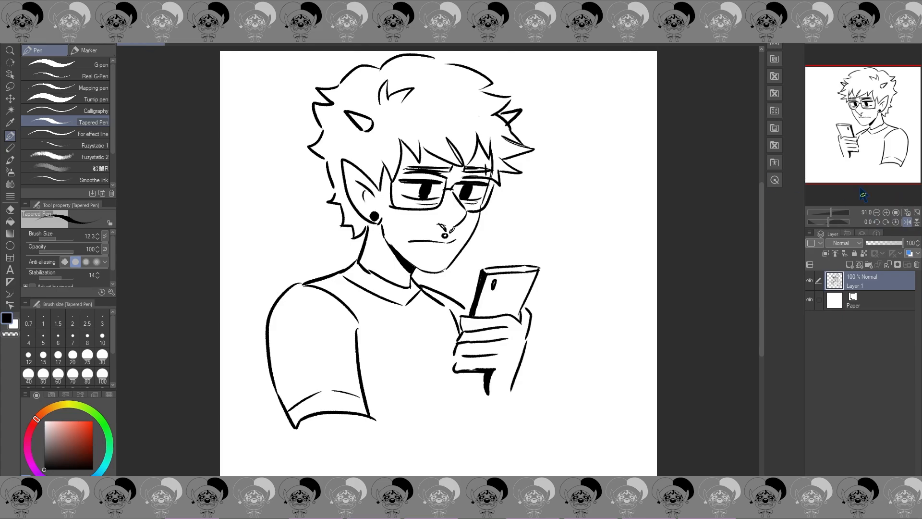
{"action": "left_click", "coordinate": [907, 222]}
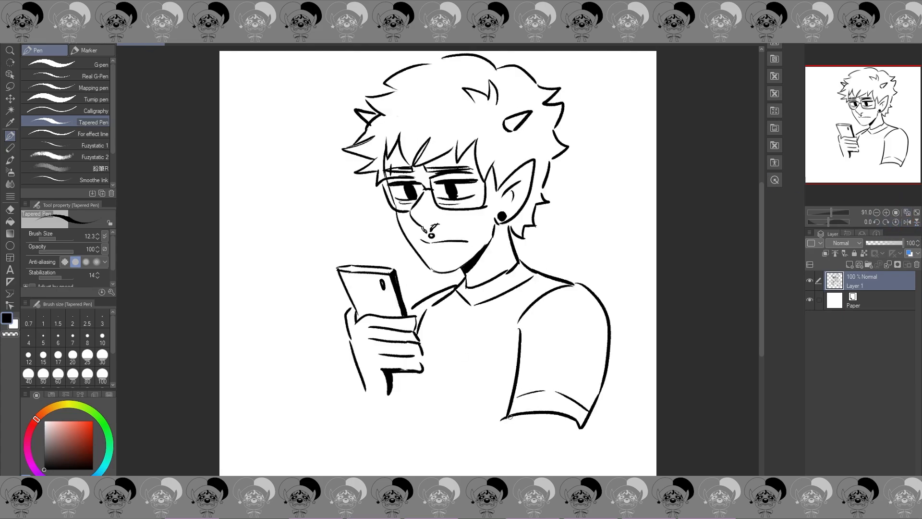
Step: Draw the two outlines of the near forearm below the sleeve hem, running toward the canvas edge
{"action": "left_click_drag", "start_coordinate": [510, 416], "coordinate": [496, 457]}
{"action": "key", "text": "ctrl+z"}
{"action": "left_click_drag", "start_coordinate": [503, 416], "coordinate": [492, 465]}
{"action": "left_click_drag", "start_coordinate": [577, 423], "coordinate": [555, 466]}
{"action": "key", "text": "ctrl+z"}
{"action": "left_click_drag", "start_coordinate": [575, 423], "coordinate": [560, 470]}
Step: Draw the torso's front line and the raised forearm below the phone hand, and thicken the far shoulder line
{"action": "left_click_drag", "start_coordinate": [402, 399], "coordinate": [403, 450]}
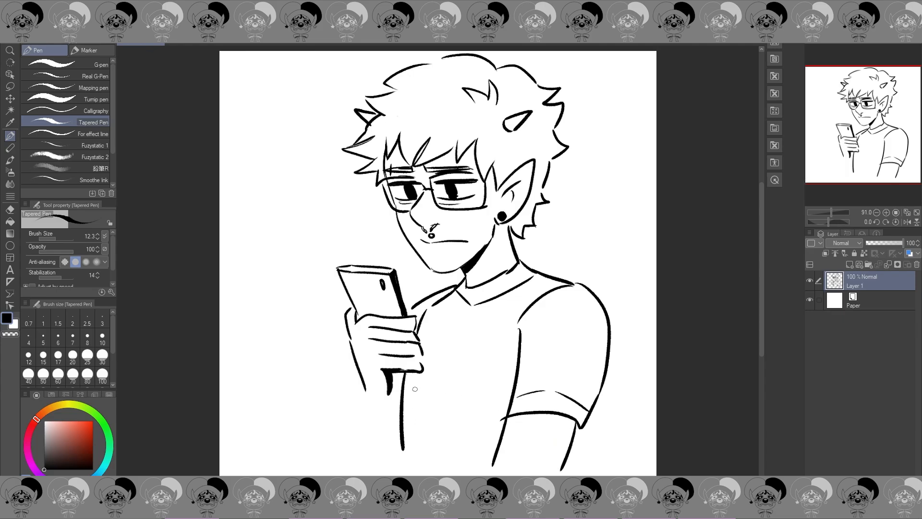
{"action": "key", "text": "ctrl+z"}
{"action": "left_click_drag", "start_coordinate": [416, 332], "coordinate": [422, 315]}
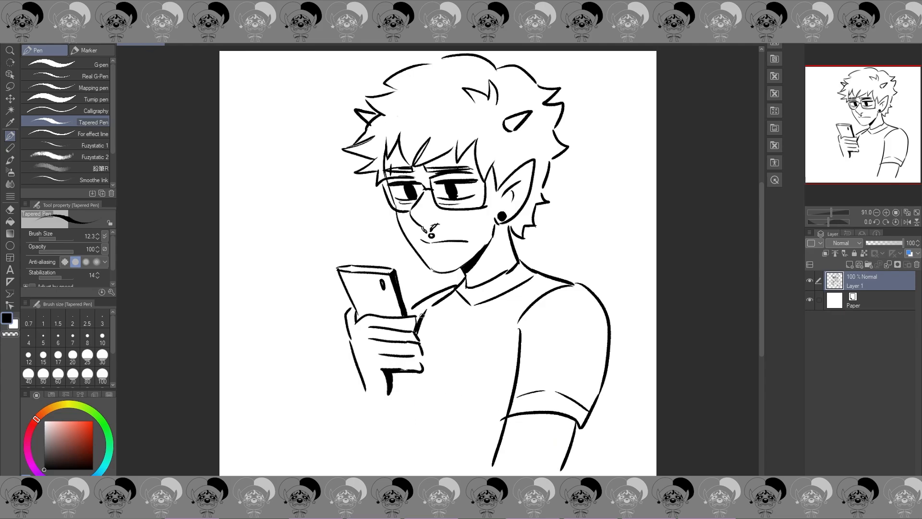
{"action": "left_click_drag", "start_coordinate": [407, 372], "coordinate": [405, 456]}
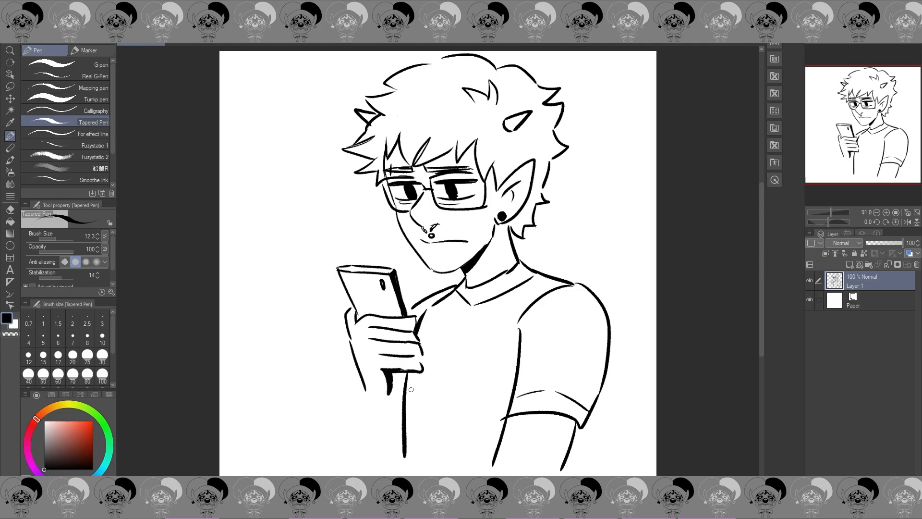
{"action": "key", "text": "ctrl+z"}
{"action": "left_click_drag", "start_coordinate": [401, 372], "coordinate": [397, 449]}
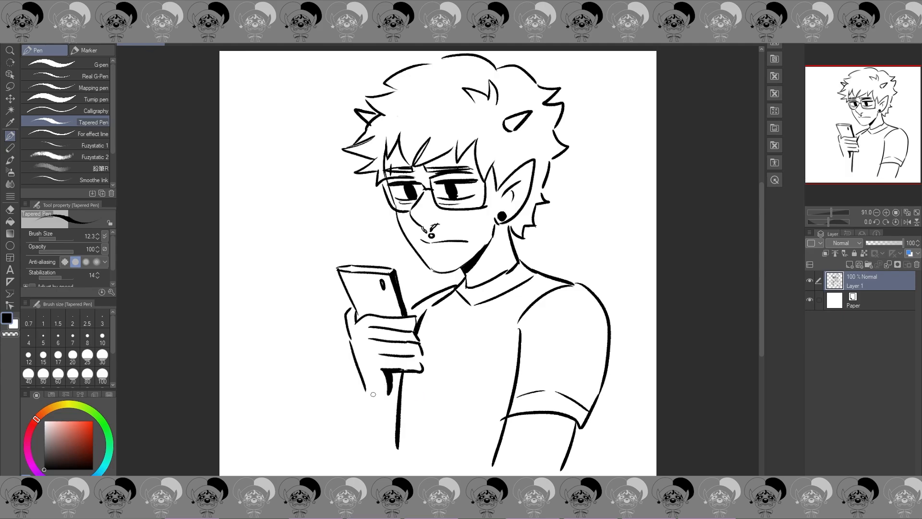
{"action": "left_click_drag", "start_coordinate": [365, 391], "coordinate": [373, 402]}
{"action": "left_click_drag", "start_coordinate": [362, 390], "coordinate": [354, 448]}
{"action": "left_click_drag", "start_coordinate": [390, 396], "coordinate": [394, 456]}
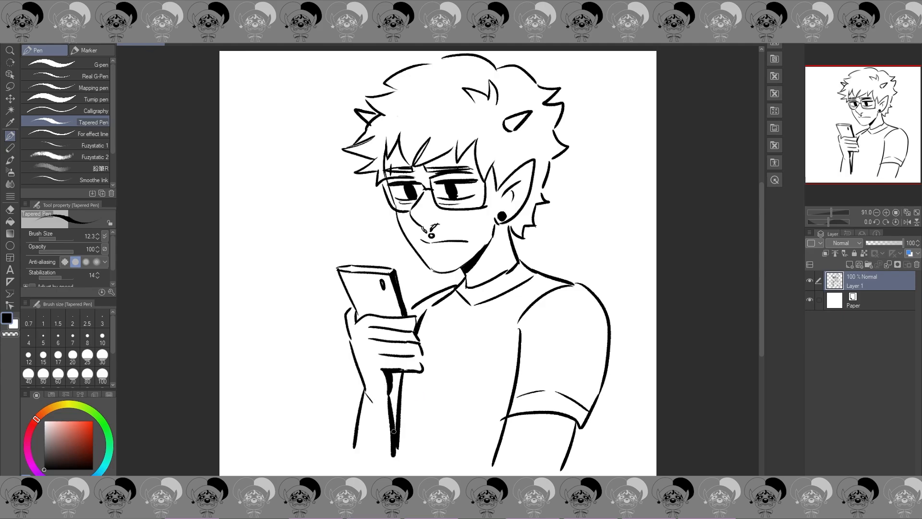
{"action": "left_click_drag", "start_coordinate": [407, 313], "coordinate": [423, 299]}
Step: Erase the near shoulder and sleeve outline in the mirrored view and redraw it slimmer with a thicker line
{"action": "left_click", "coordinate": [907, 221]}
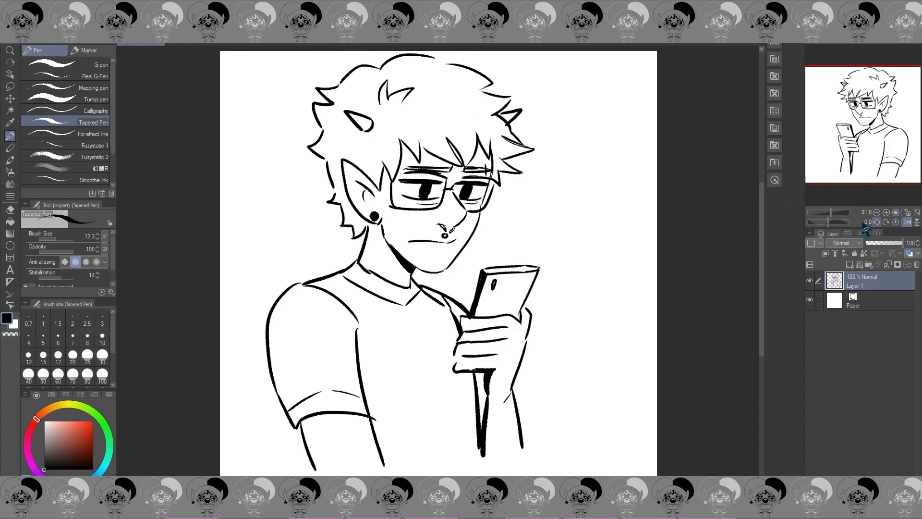
{"action": "key", "text": "e"}
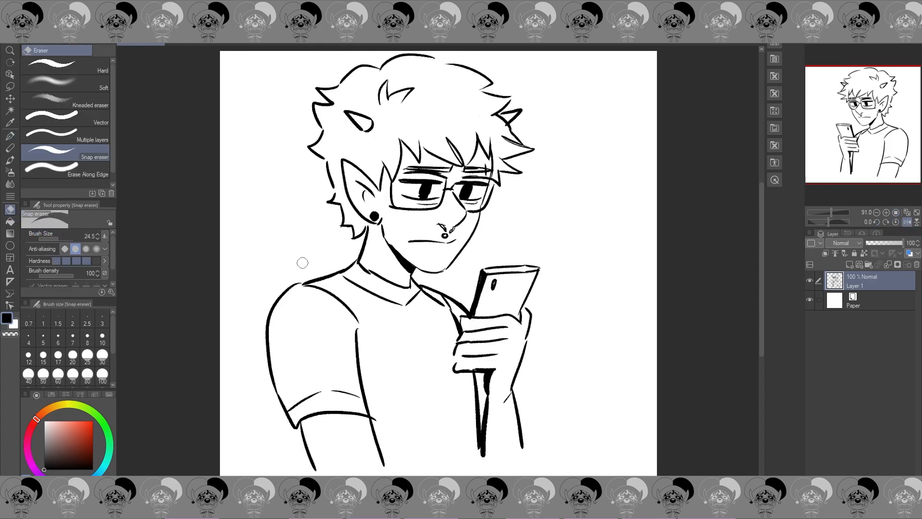
{"action": "left_click", "coordinate": [301, 284]}
{"action": "mouse_move", "coordinate": [290, 280]}
{"action": "left_mouse_down"}
{"action": "mouse_move", "coordinate": [271, 311]}
{"action": "mouse_move", "coordinate": [293, 435]}
{"action": "left_mouse_up"}
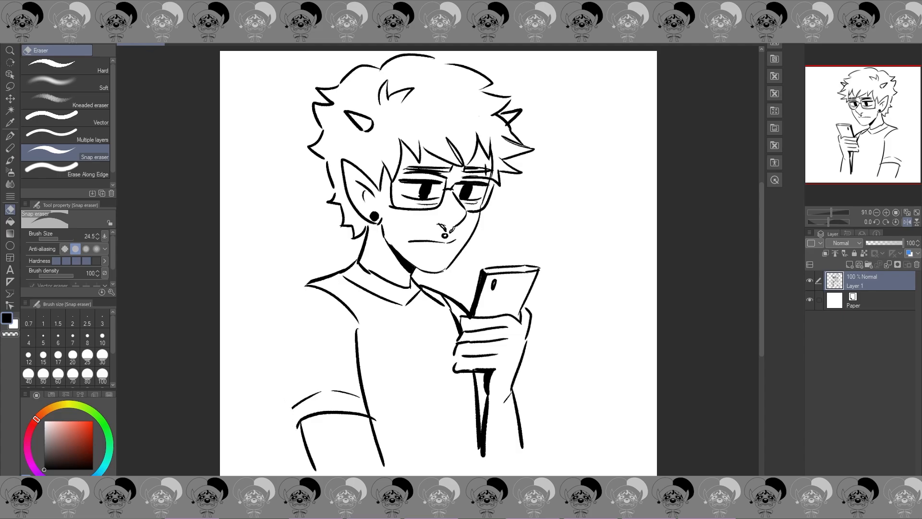
{"action": "key", "text": "p"}
{"action": "left_click_drag", "start_coordinate": [308, 281], "coordinate": [277, 410]}
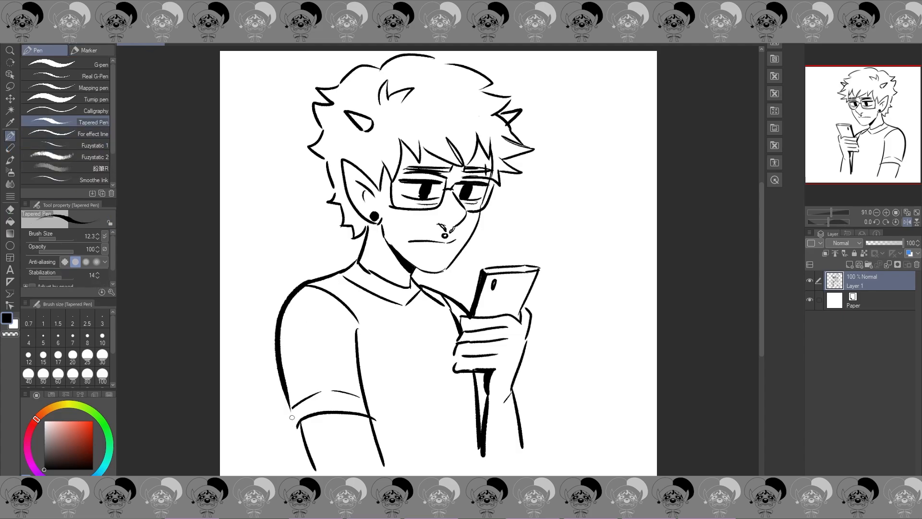
{"action": "key", "text": "ctrl+z"}
{"action": "mouse_move", "coordinate": [308, 282]}
{"action": "left_mouse_down"}
{"action": "mouse_move", "coordinate": [287, 398]}
{"action": "mouse_move", "coordinate": [294, 430]}
{"action": "left_mouse_up"}
{"action": "left_click", "coordinate": [907, 221]}
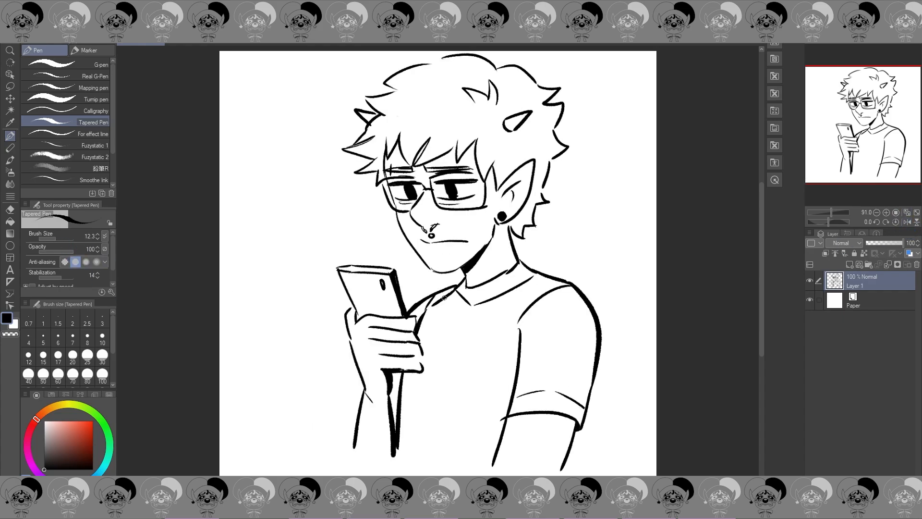
Step: Move the whole drawing slightly down and toward the phone side to free space behind the near arm
{"action": "key", "text": "ctrl+t"}
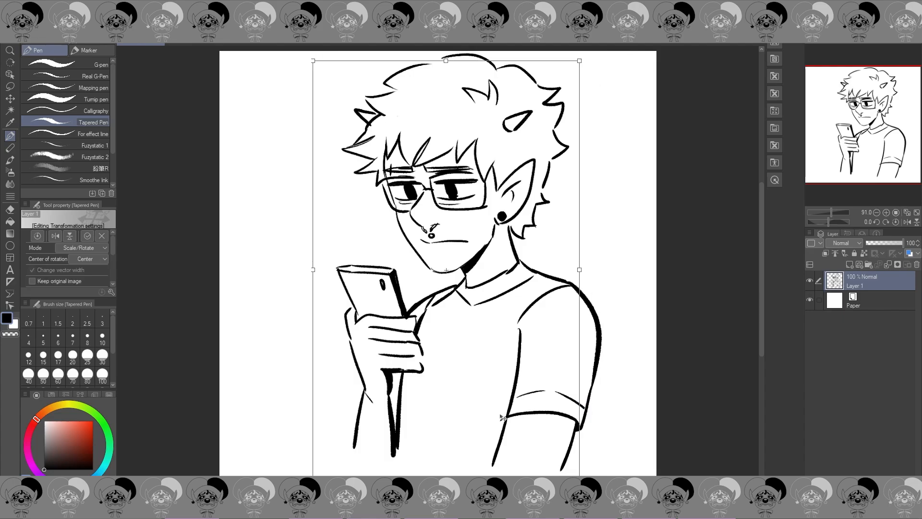
{"action": "left_click_drag", "start_coordinate": [483, 449], "coordinate": [459, 458]}
{"action": "key", "text": "Return"}
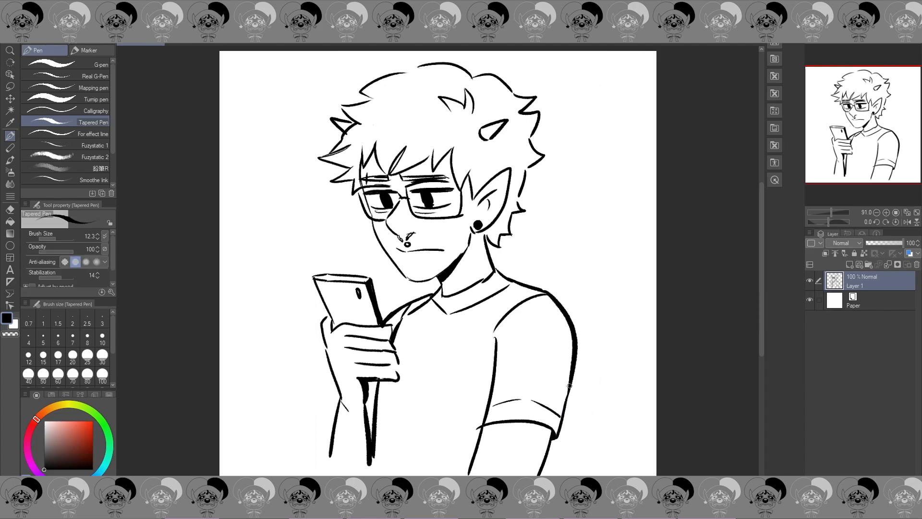
{"action": "mouse_move", "coordinate": [573, 377]}
{"action": "left_mouse_down"}
{"action": "mouse_move", "coordinate": [619, 328]}
{"action": "mouse_move", "coordinate": [630, 376]}
{"action": "left_mouse_up"}
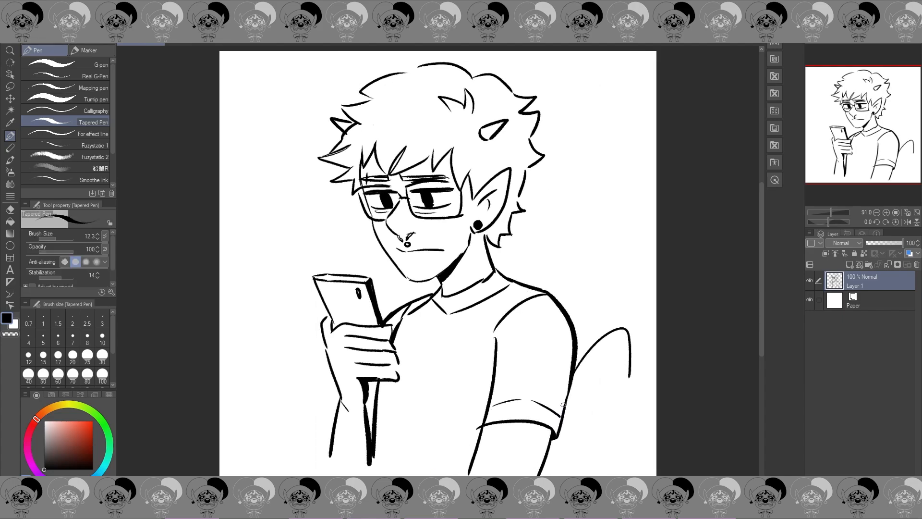
{"action": "mouse_move", "coordinate": [569, 394]}
{"action": "left_mouse_down"}
{"action": "mouse_move", "coordinate": [623, 340]}
{"action": "mouse_move", "coordinate": [628, 359]}
{"action": "mouse_move", "coordinate": [589, 365]}
{"action": "mouse_move", "coordinate": [627, 360]}
{"action": "left_mouse_up"}
{"action": "key", "text": "ctrl+z"}
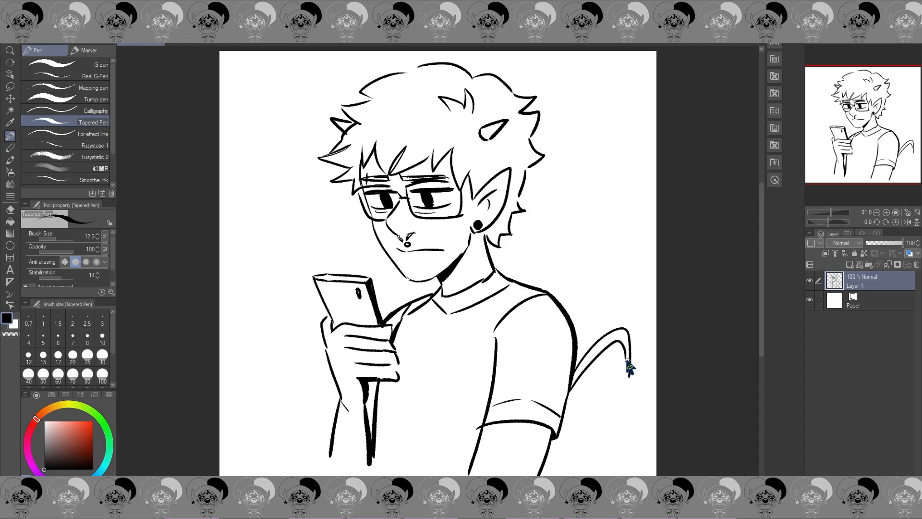
{"action": "key", "text": "ctrl+z"}
{"action": "key", "text": "ctrl+z"}
{"action": "mouse_move", "coordinate": [548, 458]}
{"action": "left_mouse_down"}
{"action": "mouse_move", "coordinate": [638, 342]}
{"action": "mouse_move", "coordinate": [641, 409]}
{"action": "mouse_move", "coordinate": [649, 375]}
{"action": "mouse_move", "coordinate": [640, 375]}
{"action": "mouse_move", "coordinate": [630, 344]}
{"action": "mouse_move", "coordinate": [598, 385]}
{"action": "mouse_move", "coordinate": [599, 379]}
{"action": "mouse_move", "coordinate": [578, 450]}
{"action": "mouse_move", "coordinate": [548, 462]}
{"action": "left_mouse_up"}
{"action": "key", "text": "ctrl+z"}
Step: Draw a curved devil tail with an arrow-shaped tip rising behind the near arm, and check it mirrored
{"action": "mouse_move", "coordinate": [598, 379]}
{"action": "left_mouse_down"}
{"action": "mouse_move", "coordinate": [586, 443]}
{"action": "mouse_move", "coordinate": [542, 473]}
{"action": "left_mouse_up"}
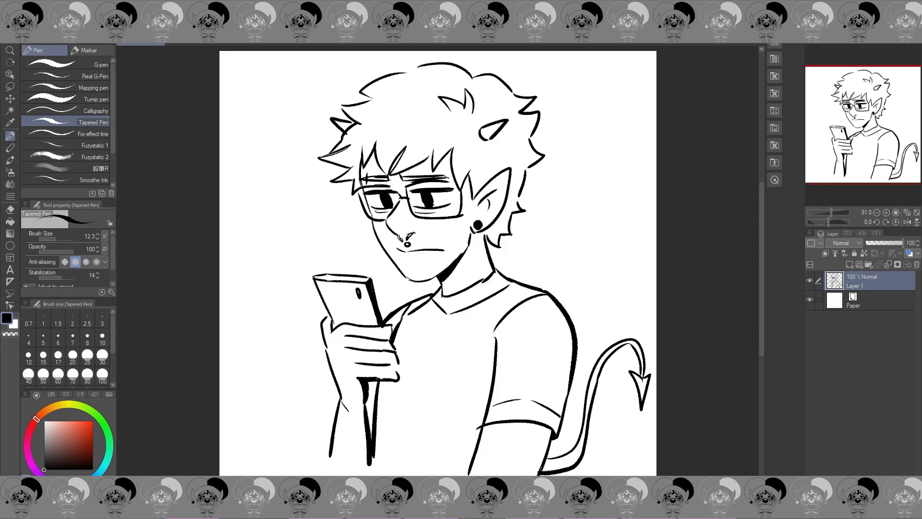
{"action": "left_click", "coordinate": [908, 222]}
{"action": "left_click", "coordinate": [907, 223]}
Step: Draw a speech bubble reading "AI" above the phone and cross out the letters in dark red
{"action": "mouse_move", "coordinate": [315, 256]}
{"action": "left_mouse_down"}
{"action": "mouse_move", "coordinate": [321, 262]}
{"action": "mouse_move", "coordinate": [341, 234]}
{"action": "mouse_move", "coordinate": [271, 233]}
{"action": "mouse_move", "coordinate": [321, 260]}
{"action": "mouse_move", "coordinate": [293, 215]}
{"action": "mouse_move", "coordinate": [314, 231]}
{"action": "left_mouse_up"}
{"action": "key", "text": "ctrl+z"}
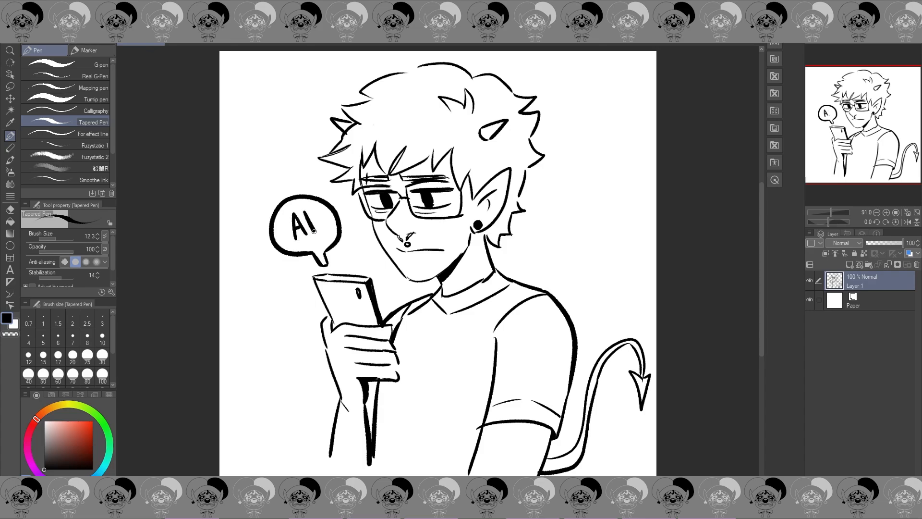
{"action": "left_click", "coordinate": [86, 439]}
{"action": "left_click", "coordinate": [34, 427]}
{"action": "mouse_move", "coordinate": [284, 218]}
{"action": "left_mouse_down"}
{"action": "mouse_move", "coordinate": [324, 228]}
{"action": "mouse_move", "coordinate": [289, 241]}
{"action": "left_mouse_up"}
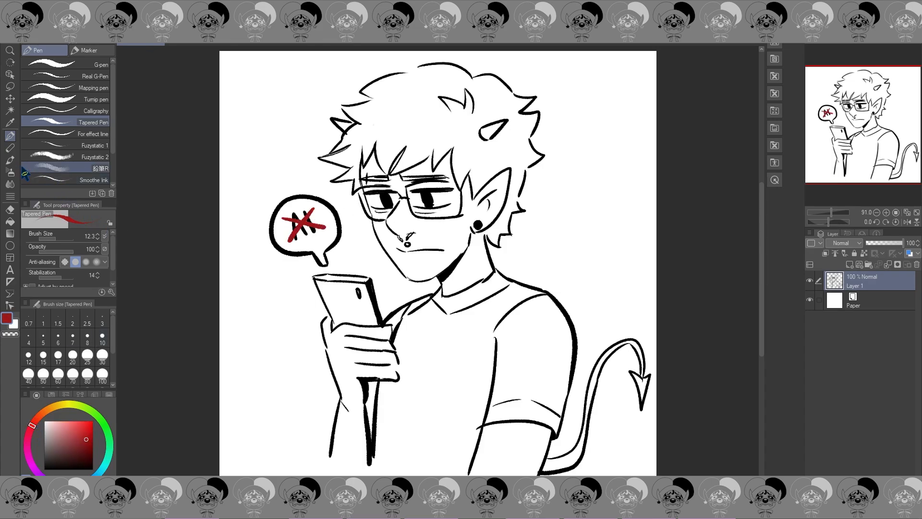
Step: Lower the eyelids, add frown creases between the brows and turn the mouth corners down in black
{"action": "left_click", "coordinate": [45, 470]}
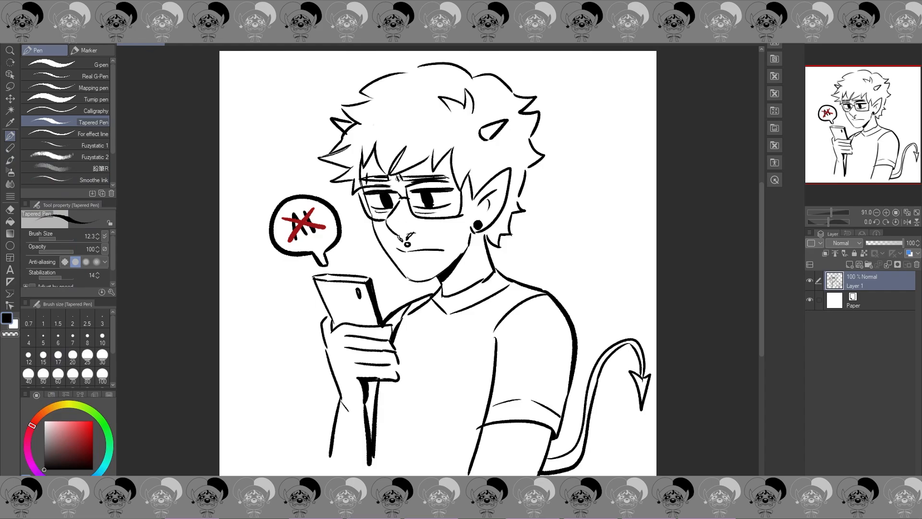
{"action": "left_click", "coordinate": [907, 222]}
{"action": "left_click", "coordinate": [907, 222]}
{"action": "left_click", "coordinate": [907, 222]}
{"action": "left_click", "coordinate": [907, 222]}
{"action": "left_click_drag", "start_coordinate": [381, 194], "coordinate": [369, 193]}
{"action": "left_click_drag", "start_coordinate": [391, 190], "coordinate": [405, 199]}
{"action": "left_click", "coordinate": [907, 222]}
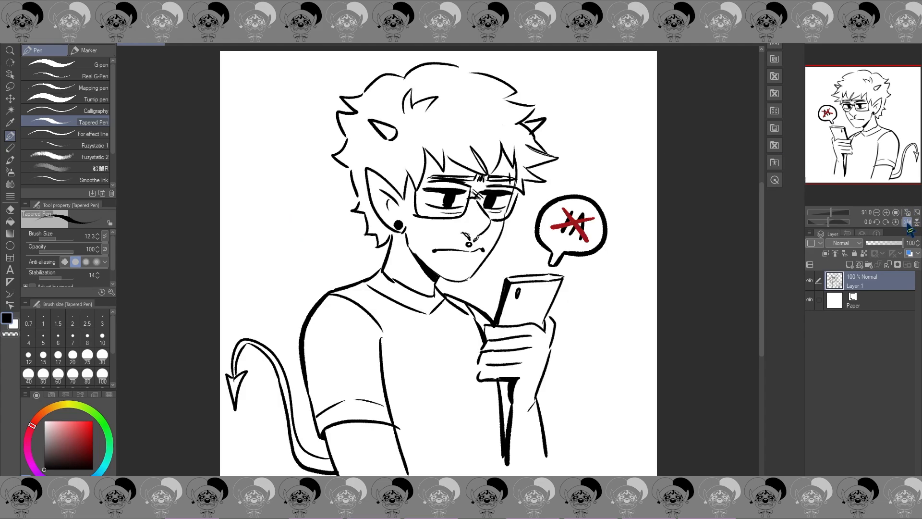
{"action": "left_click", "coordinate": [907, 222]}
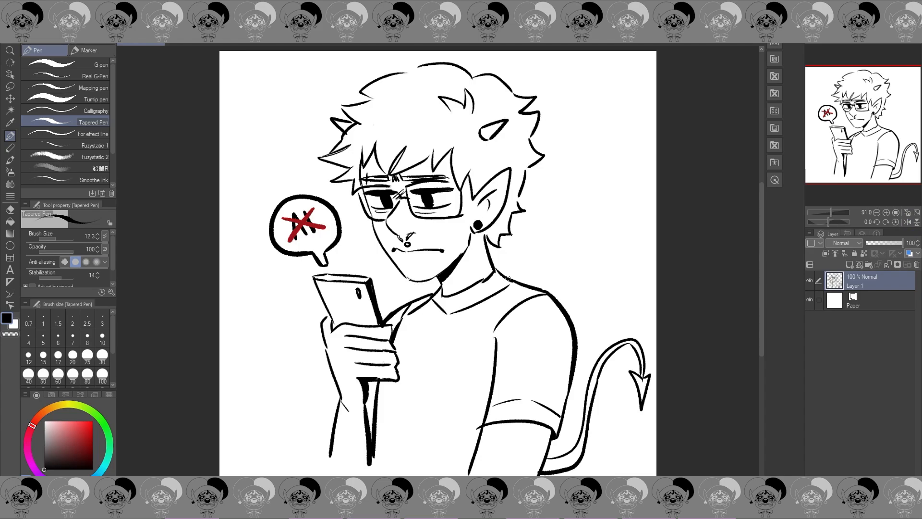
Step: Remove the line end overshooting the near sleeve hem and add small white highlights to both pupils
{"action": "left_click_drag", "start_coordinate": [479, 426], "coordinate": [483, 419]}
{"action": "key", "text": "e"}
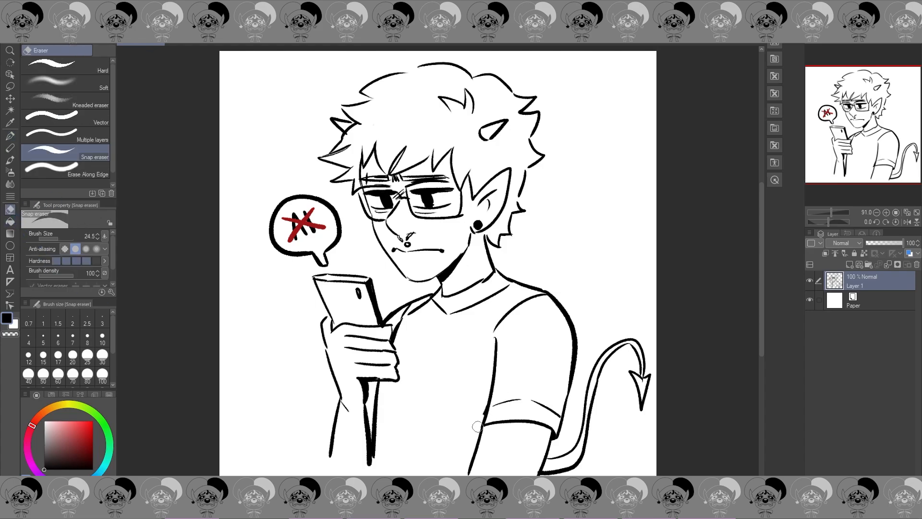
{"action": "left_click", "coordinate": [9, 136]}
{"action": "key", "text": "x"}
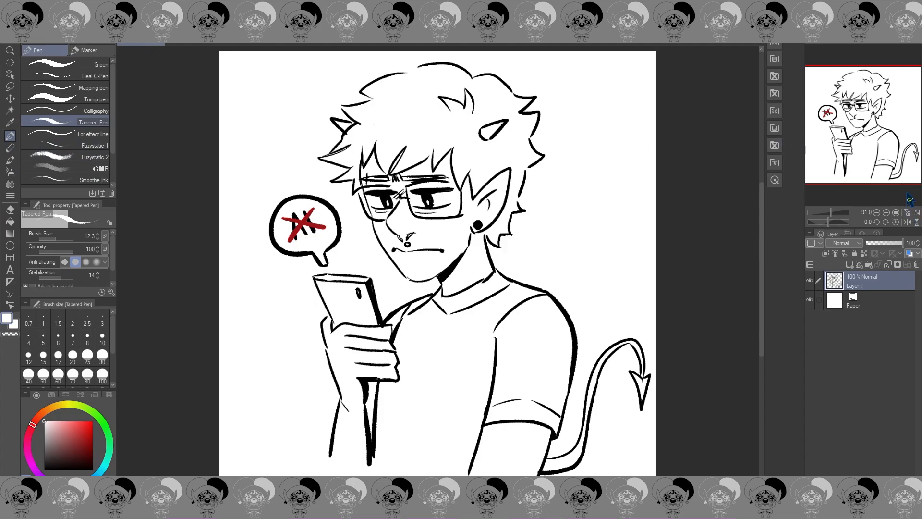
{"action": "left_click", "coordinate": [909, 223]}
{"action": "left_click", "coordinate": [908, 223]}
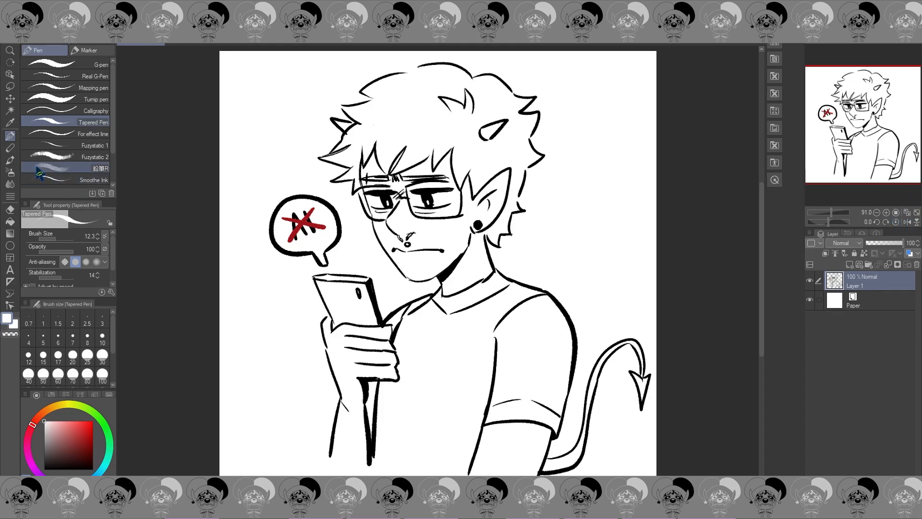
Step: Extend the raised forearm's outer line in black, and thicken and round off the lowest finger
{"action": "key", "text": "x"}
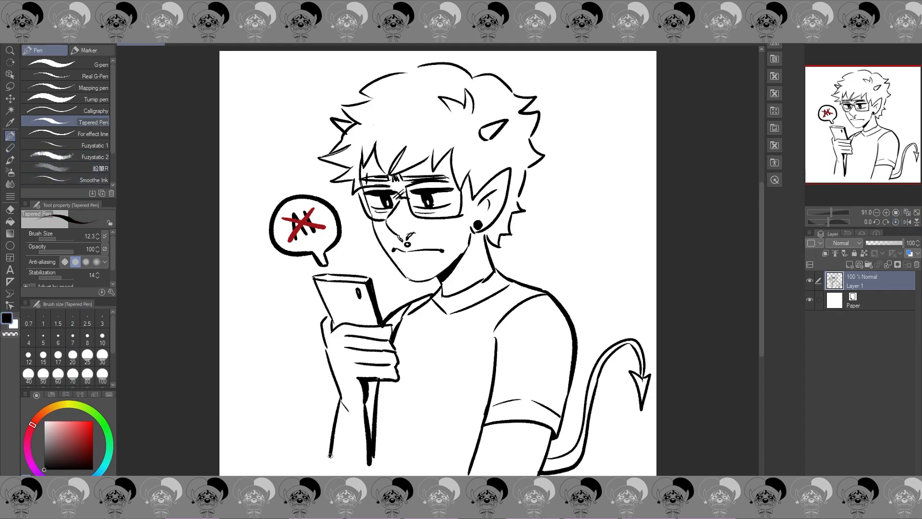
{"action": "left_click_drag", "start_coordinate": [332, 449], "coordinate": [328, 469]}
{"action": "left_click_drag", "start_coordinate": [372, 380], "coordinate": [395, 376]}
{"action": "key", "text": "e"}
{"action": "mouse_move", "coordinate": [406, 369]}
{"action": "left_mouse_down"}
{"action": "mouse_move", "coordinate": [391, 385]}
{"action": "mouse_move", "coordinate": [399, 376]}
{"action": "left_mouse_up"}
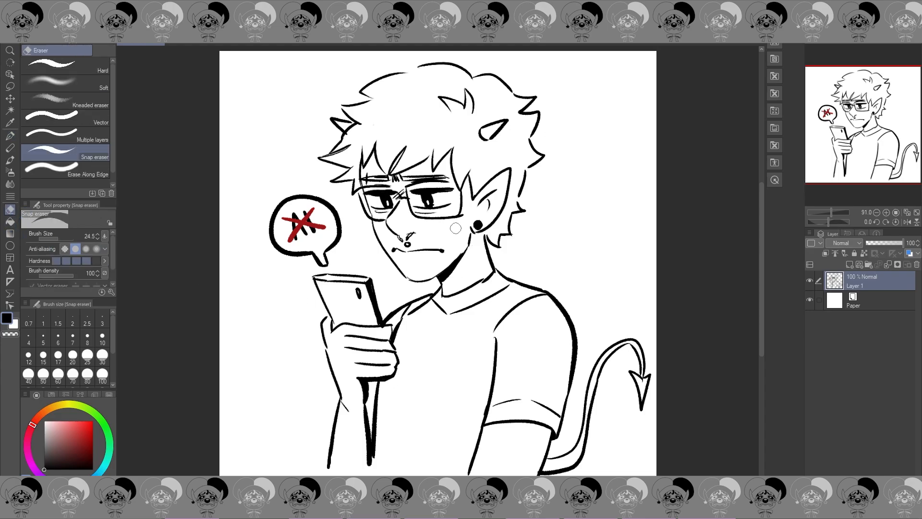
Step: Reshape the hair spikes on the far side of the forehead into shorter points and clean up their edges
{"action": "key", "text": "p"}
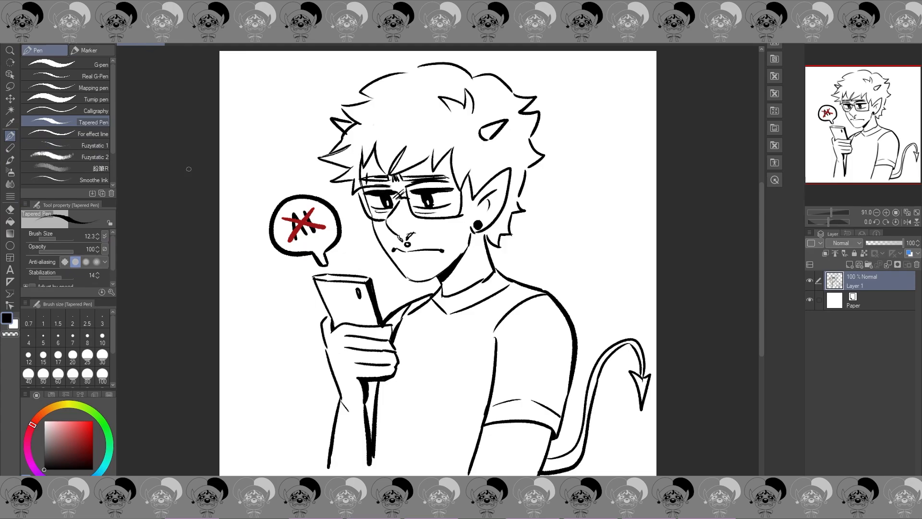
{"action": "mouse_move", "coordinate": [346, 147]}
{"action": "left_mouse_down"}
{"action": "mouse_move", "coordinate": [325, 154]}
{"action": "mouse_move", "coordinate": [349, 146]}
{"action": "mouse_move", "coordinate": [337, 168]}
{"action": "mouse_move", "coordinate": [350, 158]}
{"action": "mouse_move", "coordinate": [324, 153]}
{"action": "mouse_move", "coordinate": [345, 157]}
{"action": "mouse_move", "coordinate": [343, 191]}
{"action": "mouse_move", "coordinate": [357, 181]}
{"action": "left_mouse_up"}
{"action": "key", "text": "e"}
{"action": "left_click", "coordinate": [10, 136]}
{"action": "left_click", "coordinate": [907, 212]}
{"action": "left_click", "coordinate": [907, 213]}
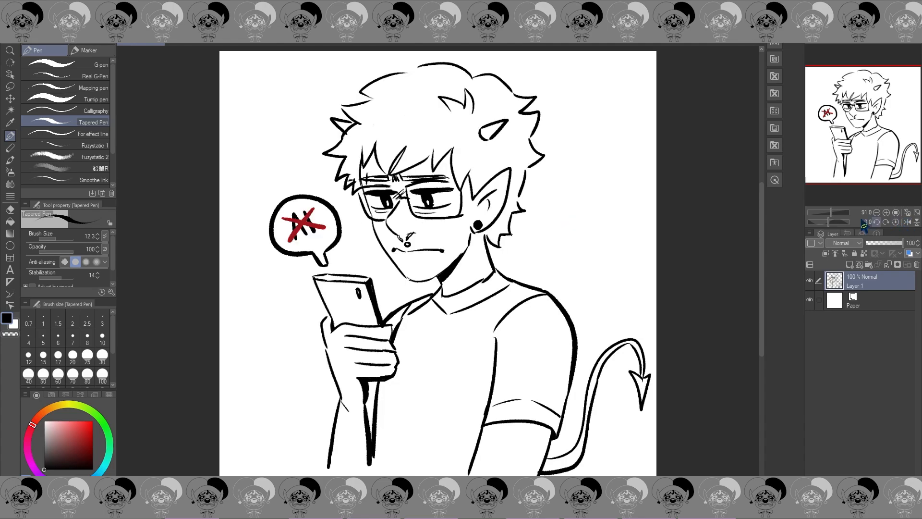
{"action": "left_click", "coordinate": [10, 210]}
{"action": "left_click_drag", "start_coordinate": [347, 184], "coordinate": [352, 182]}
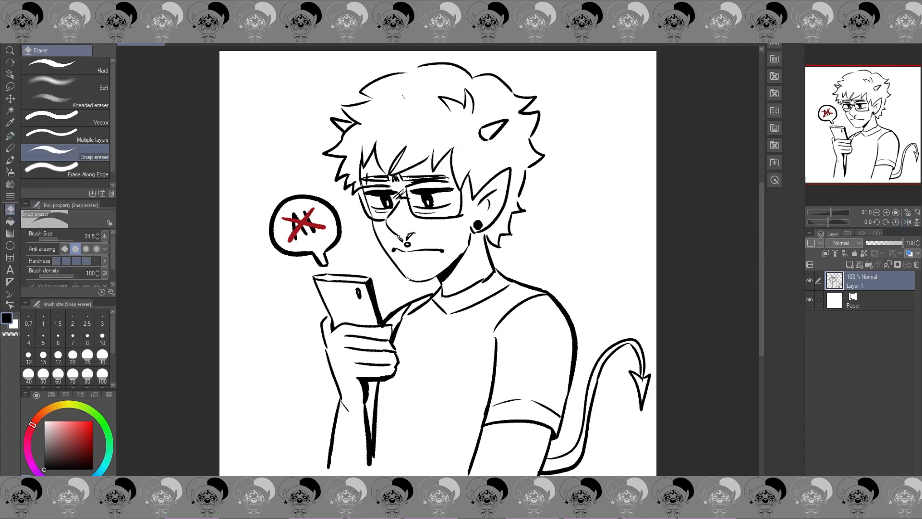
{"action": "left_click", "coordinate": [908, 222]}
{"action": "left_click", "coordinate": [908, 222]}
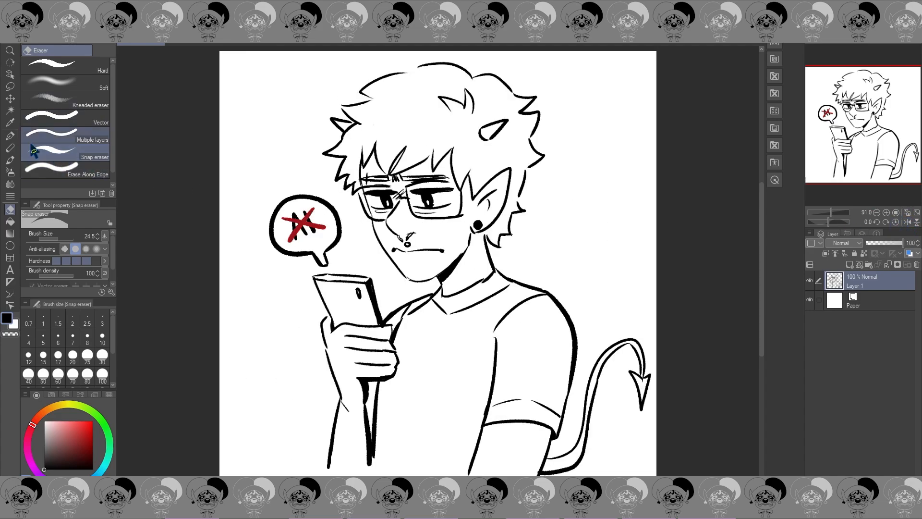
Step: Add a short lower-lip line beneath the mouth and check the face in the mirrored view
{"action": "left_click", "coordinate": [10, 136]}
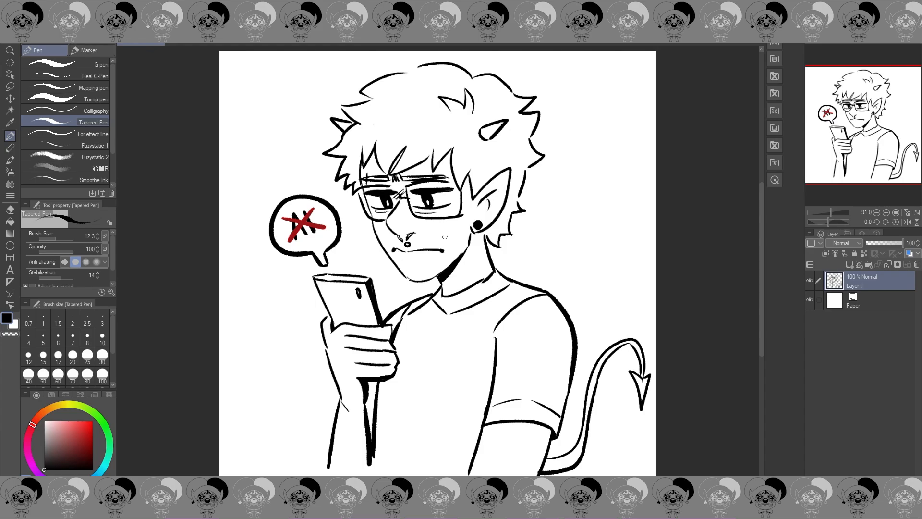
{"action": "left_click_drag", "start_coordinate": [405, 259], "coordinate": [418, 259]}
{"action": "left_click", "coordinate": [908, 222]}
{"action": "left_click", "coordinate": [907, 223]}
Step: Rework the fringe strand above the glasses and erase the excess black beside it
{"action": "left_click_drag", "start_coordinate": [434, 150], "coordinate": [415, 165]}
{"action": "left_click", "coordinate": [11, 209]}
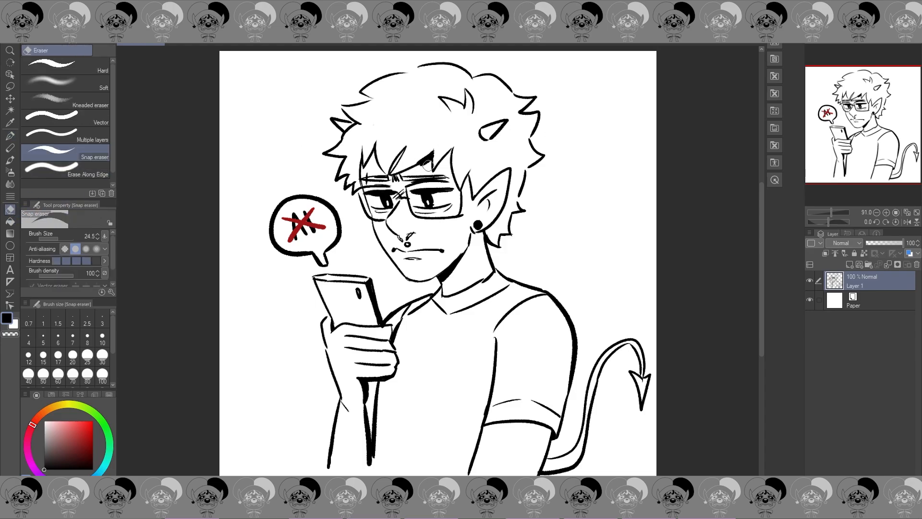
{"action": "mouse_move", "coordinate": [427, 161]}
{"action": "left_mouse_down"}
{"action": "mouse_move", "coordinate": [417, 165]}
{"action": "mouse_move", "coordinate": [429, 163]}
{"action": "left_mouse_up"}
{"action": "key", "text": "p"}
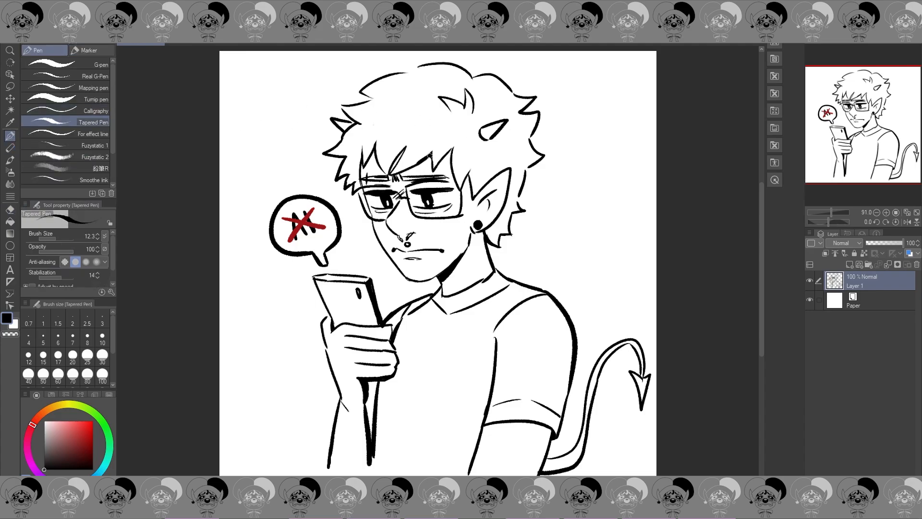
{"action": "key", "text": "e"}
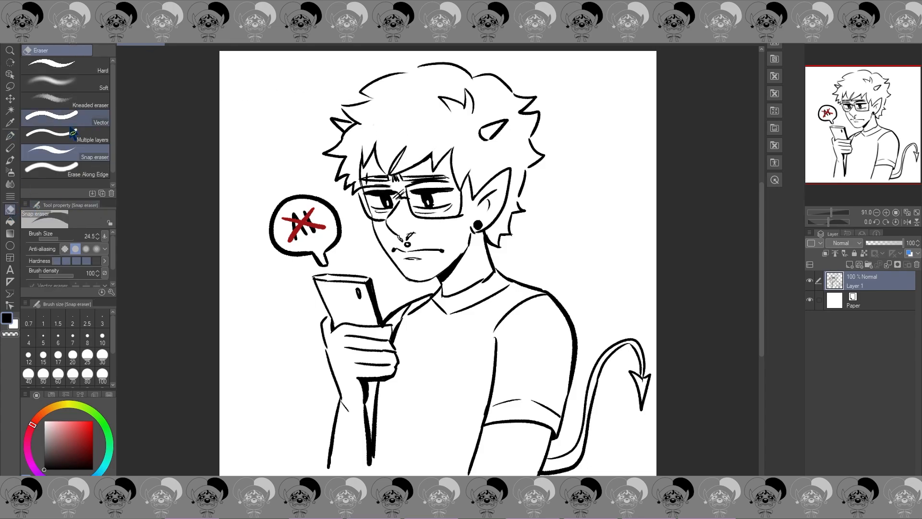
{"action": "key", "text": "p"}
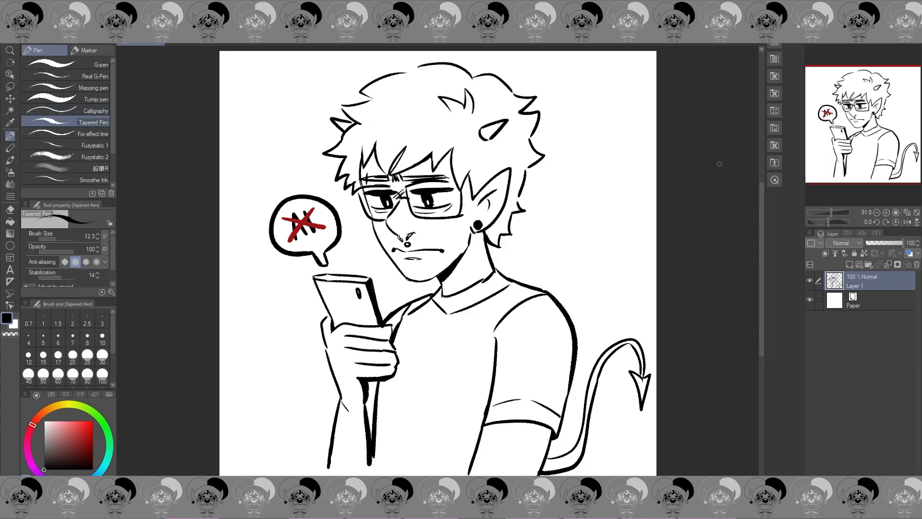
Step: Refine the hair with strokes beside the ear, a darkened tuft between the horns and a spike on the crown
{"action": "left_click", "coordinate": [906, 222]}
{"action": "left_click", "coordinate": [917, 221]}
{"action": "left_click", "coordinate": [916, 222]}
{"action": "left_click", "coordinate": [907, 222]}
{"action": "left_click_drag", "start_coordinate": [469, 170], "coordinate": [474, 192]}
{"action": "mouse_move", "coordinate": [441, 100]}
{"action": "left_mouse_down"}
{"action": "mouse_move", "coordinate": [449, 113]}
{"action": "mouse_move", "coordinate": [444, 102]}
{"action": "left_mouse_up"}
{"action": "left_click_drag", "start_coordinate": [365, 95], "coordinate": [373, 100]}
{"action": "left_click", "coordinate": [908, 222]}
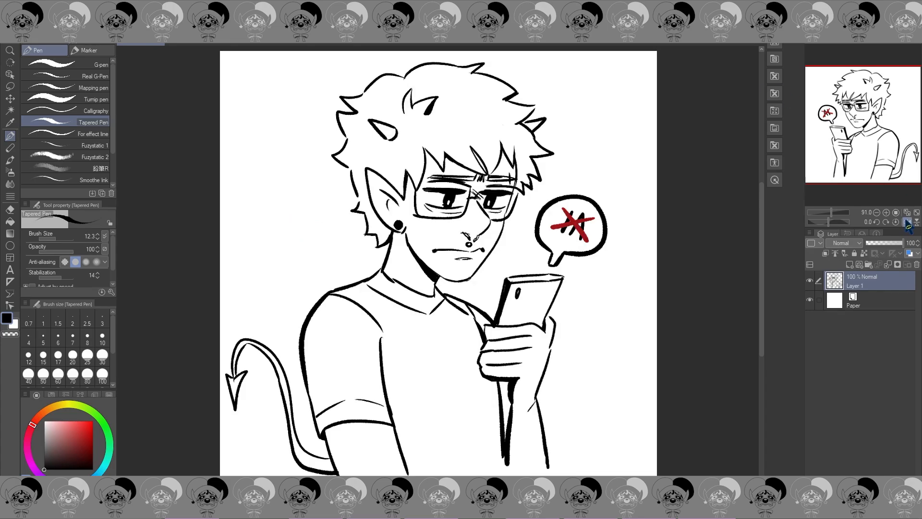
Step: Erase the upper edge of the shirt collar and redraw it as a cleaner curve around the neck
{"action": "left_click", "coordinate": [908, 223]}
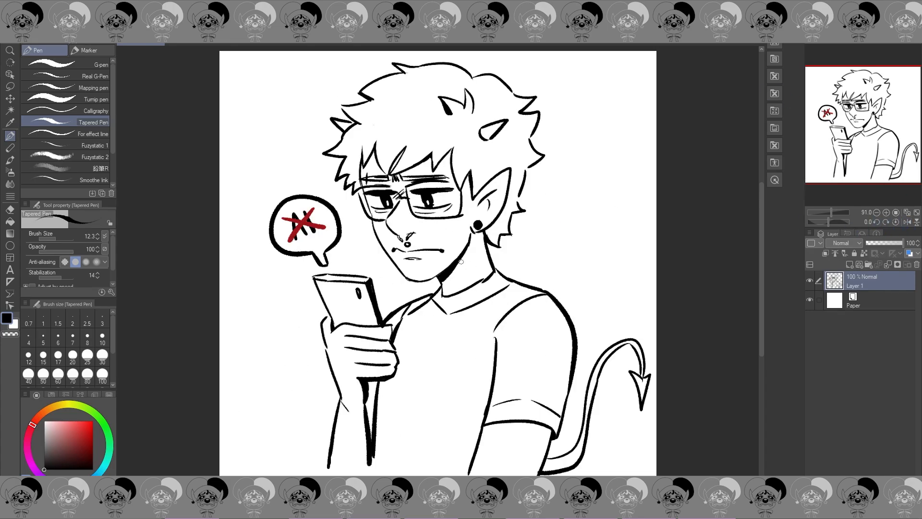
{"action": "left_click", "coordinate": [10, 209]}
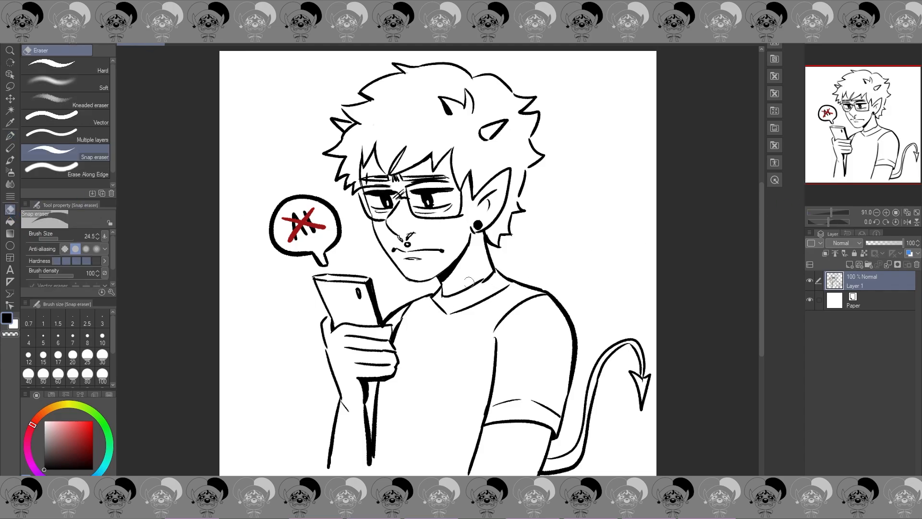
{"action": "left_click_drag", "start_coordinate": [471, 283], "coordinate": [450, 290]}
{"action": "key", "text": "p"}
{"action": "left_click_drag", "start_coordinate": [441, 294], "coordinate": [490, 275]}
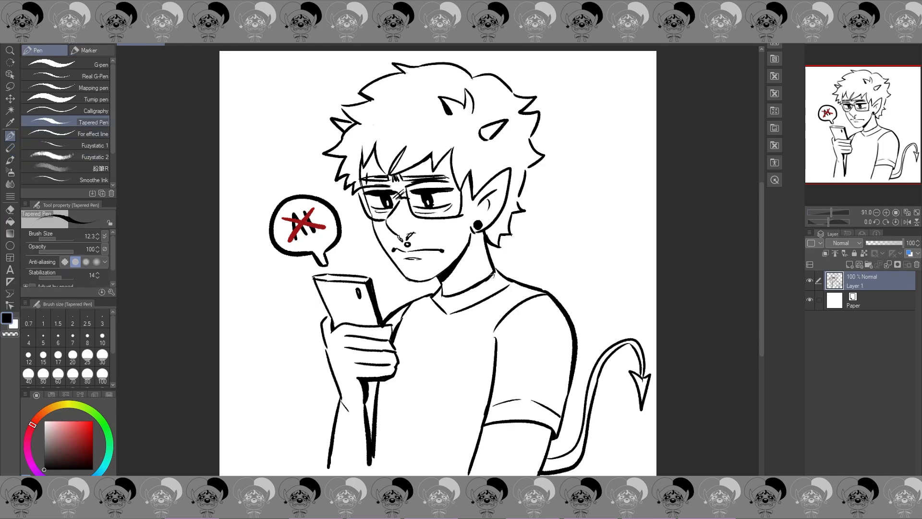
Step: Add a short neck crease and small cross lines below the phone hand, checking the drawing in mirrored view
{"action": "left_click", "coordinate": [908, 222]}
{"action": "left_click", "coordinate": [908, 222]}
{"action": "left_click", "coordinate": [906, 222]}
{"action": "left_click", "coordinate": [906, 222]}
{"action": "left_click", "coordinate": [906, 222]}
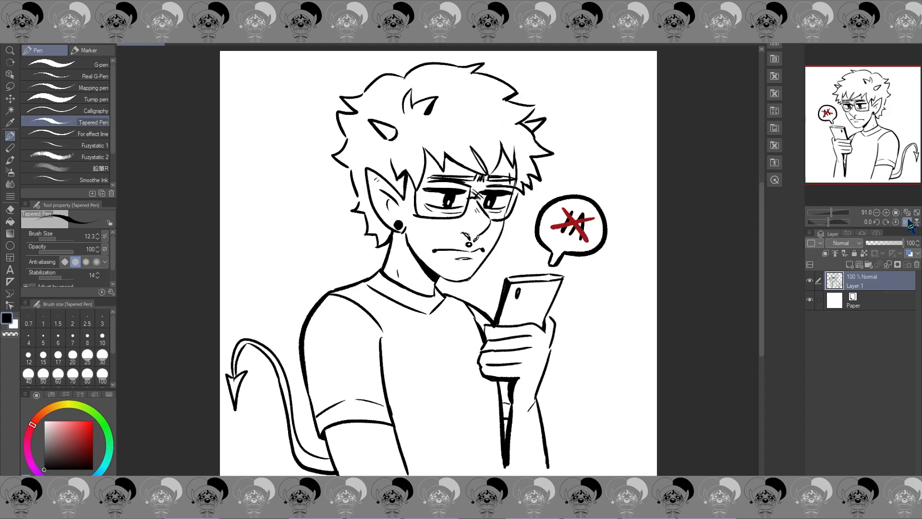
{"action": "left_click", "coordinate": [907, 222]}
{"action": "left_click", "coordinate": [10, 211]}
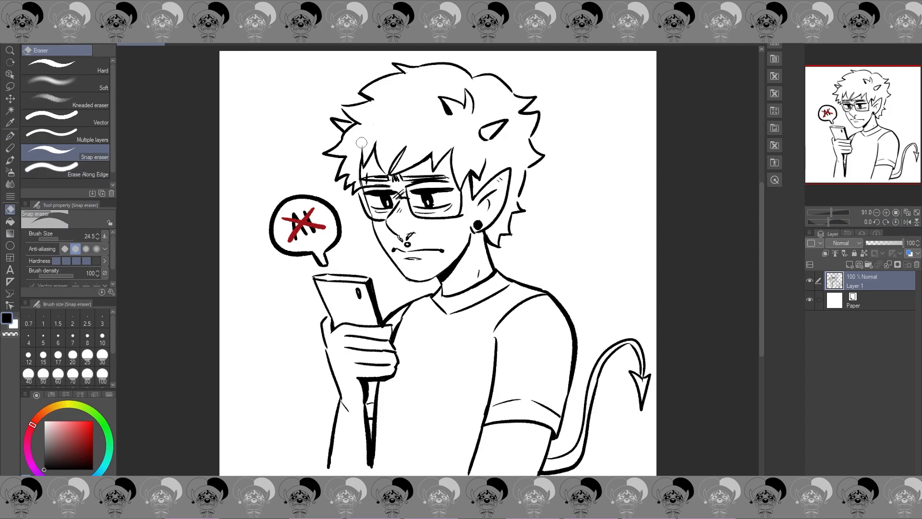
Step: Darken the inner fold of the pointed ear with black and compare it in mirrored view
{"action": "key", "text": "p"}
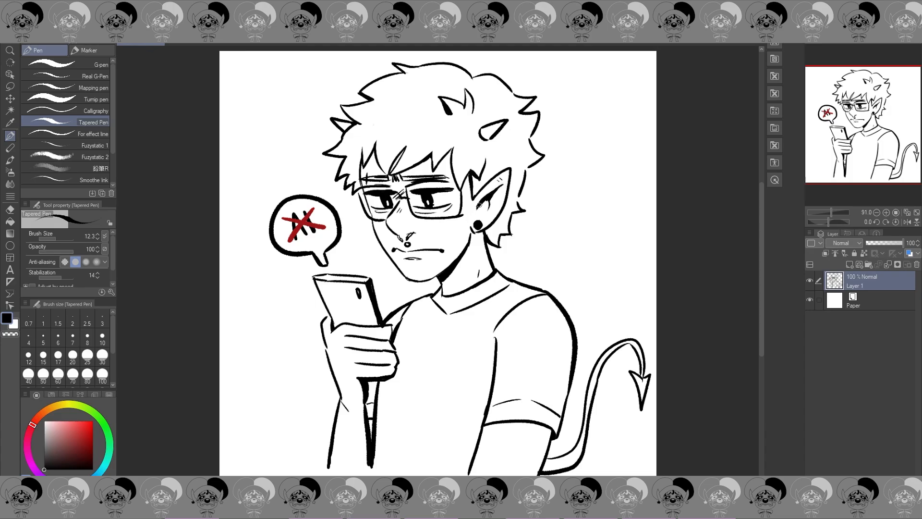
{"action": "key", "text": "e"}
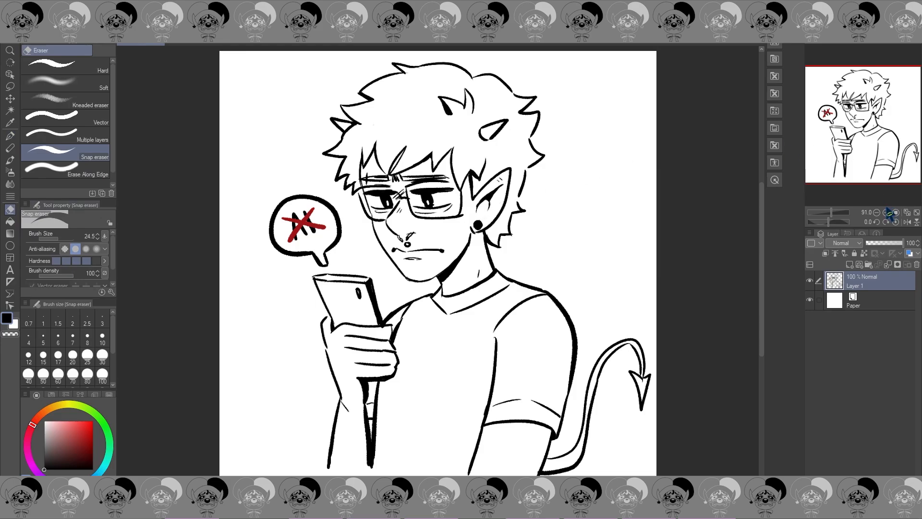
{"action": "left_click", "coordinate": [908, 222]}
{"action": "left_click", "coordinate": [908, 223]}
Step: Draw a rough muted-red border around the character with the Tapered Pen and color the area under the tail's curve
{"action": "left_click", "coordinate": [72, 435]}
{"action": "left_click", "coordinate": [9, 135]}
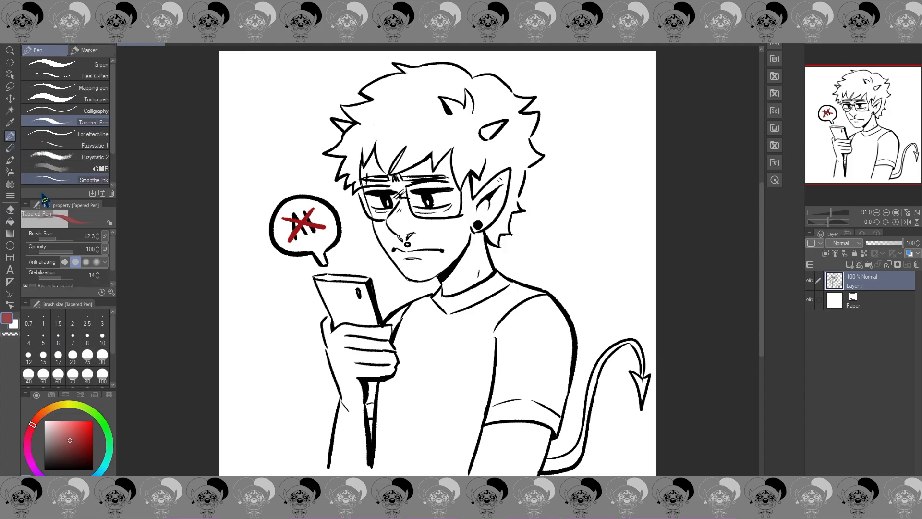
{"action": "mouse_move", "coordinate": [351, 73]}
{"action": "left_mouse_down"}
{"action": "mouse_move", "coordinate": [255, 78]}
{"action": "mouse_move", "coordinate": [252, 143]}
{"action": "mouse_move", "coordinate": [250, 75]}
{"action": "mouse_move", "coordinate": [250, 97]}
{"action": "mouse_move", "coordinate": [268, 73]}
{"action": "mouse_move", "coordinate": [386, 71]}
{"action": "mouse_move", "coordinate": [270, 75]}
{"action": "mouse_move", "coordinate": [340, 65]}
{"action": "left_mouse_up"}
{"action": "mouse_move", "coordinate": [254, 84]}
{"action": "left_mouse_down"}
{"action": "mouse_move", "coordinate": [263, 466]}
{"action": "mouse_move", "coordinate": [324, 467]}
{"action": "left_mouse_up"}
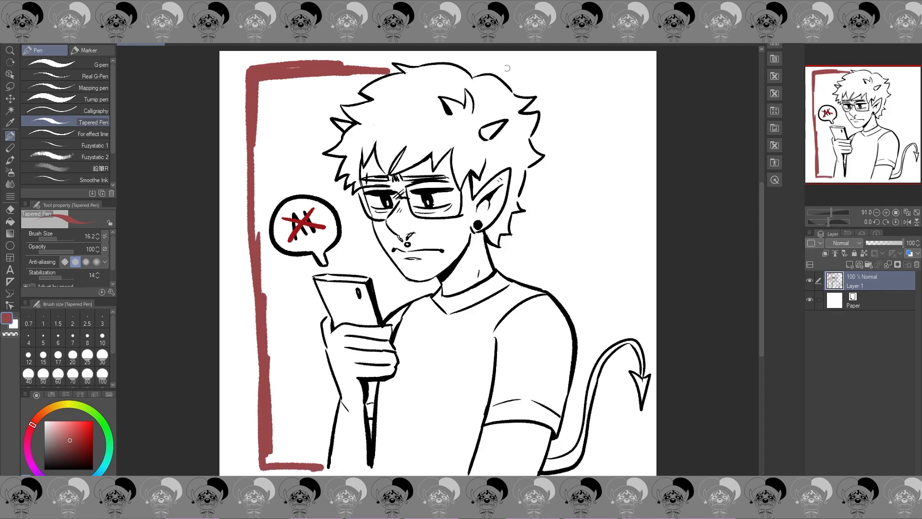
{"action": "left_click_drag", "start_coordinate": [469, 63], "coordinate": [626, 77]}
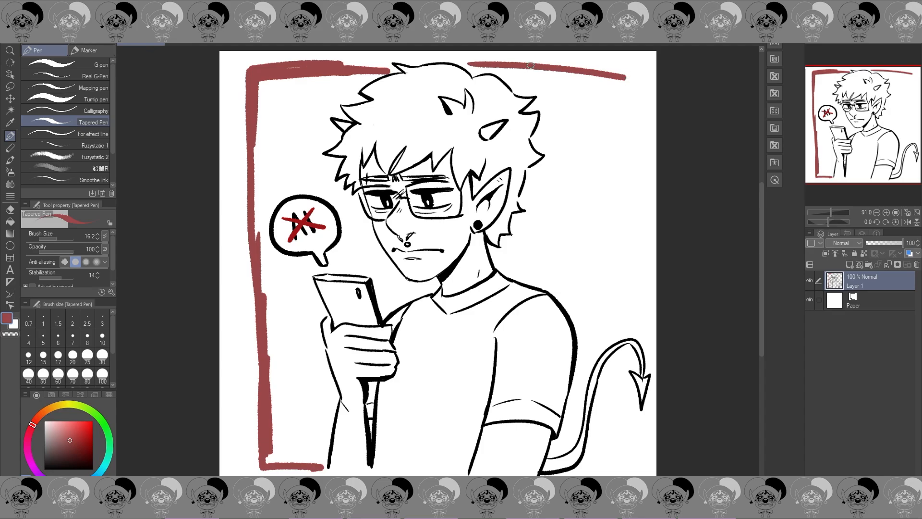
{"action": "mouse_move", "coordinate": [530, 65]}
{"action": "left_mouse_down"}
{"action": "mouse_move", "coordinate": [623, 61]}
{"action": "mouse_move", "coordinate": [507, 68]}
{"action": "mouse_move", "coordinate": [626, 70]}
{"action": "mouse_move", "coordinate": [591, 70]}
{"action": "mouse_move", "coordinate": [632, 62]}
{"action": "mouse_move", "coordinate": [634, 324]}
{"action": "left_mouse_up"}
{"action": "mouse_move", "coordinate": [633, 409]}
{"action": "left_mouse_down"}
{"action": "mouse_move", "coordinate": [634, 470]}
{"action": "mouse_move", "coordinate": [595, 469]}
{"action": "mouse_move", "coordinate": [607, 461]}
{"action": "mouse_move", "coordinate": [611, 390]}
{"action": "mouse_move", "coordinate": [616, 361]}
{"action": "mouse_move", "coordinate": [609, 411]}
{"action": "mouse_move", "coordinate": [624, 352]}
{"action": "mouse_move", "coordinate": [606, 442]}
{"action": "mouse_move", "coordinate": [622, 433]}
{"action": "mouse_move", "coordinate": [621, 378]}
{"action": "mouse_move", "coordinate": [632, 438]}
{"action": "mouse_move", "coordinate": [623, 410]}
{"action": "mouse_move", "coordinate": [592, 462]}
{"action": "mouse_move", "coordinate": [595, 453]}
{"action": "mouse_move", "coordinate": [594, 461]}
{"action": "mouse_move", "coordinate": [628, 461]}
{"action": "mouse_move", "coordinate": [596, 469]}
{"action": "mouse_move", "coordinate": [629, 465]}
{"action": "left_mouse_up"}
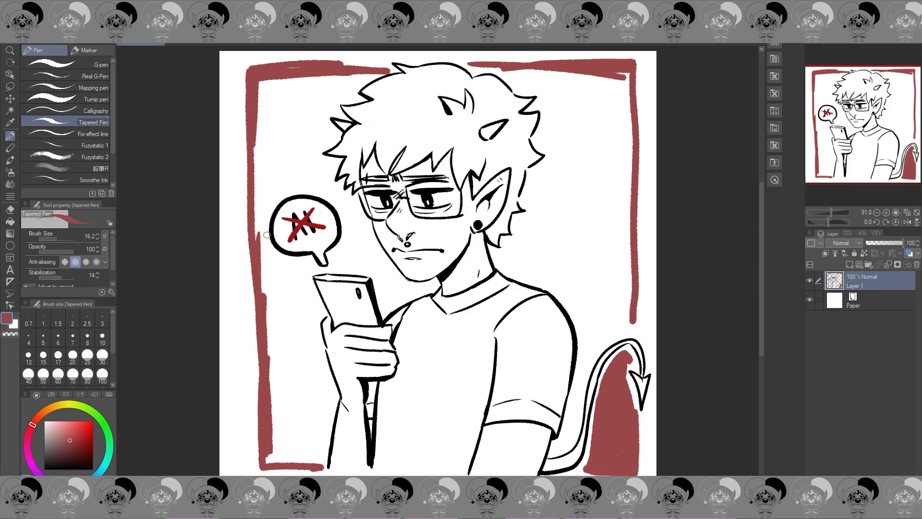
Step: Outline the hair, bubble, phone and face in muted red with a white gap, and fill the phone-side background
{"action": "mouse_move", "coordinate": [267, 235]}
{"action": "left_mouse_down"}
{"action": "mouse_move", "coordinate": [257, 164]}
{"action": "mouse_move", "coordinate": [258, 156]}
{"action": "mouse_move", "coordinate": [257, 182]}
{"action": "mouse_move", "coordinate": [272, 86]}
{"action": "mouse_move", "coordinate": [288, 128]}
{"action": "mouse_move", "coordinate": [313, 142]}
{"action": "mouse_move", "coordinate": [332, 137]}
{"action": "mouse_move", "coordinate": [317, 110]}
{"action": "mouse_move", "coordinate": [323, 126]}
{"action": "mouse_move", "coordinate": [333, 95]}
{"action": "mouse_move", "coordinate": [346, 96]}
{"action": "mouse_move", "coordinate": [377, 71]}
{"action": "mouse_move", "coordinate": [327, 65]}
{"action": "mouse_move", "coordinate": [387, 67]}
{"action": "left_mouse_up"}
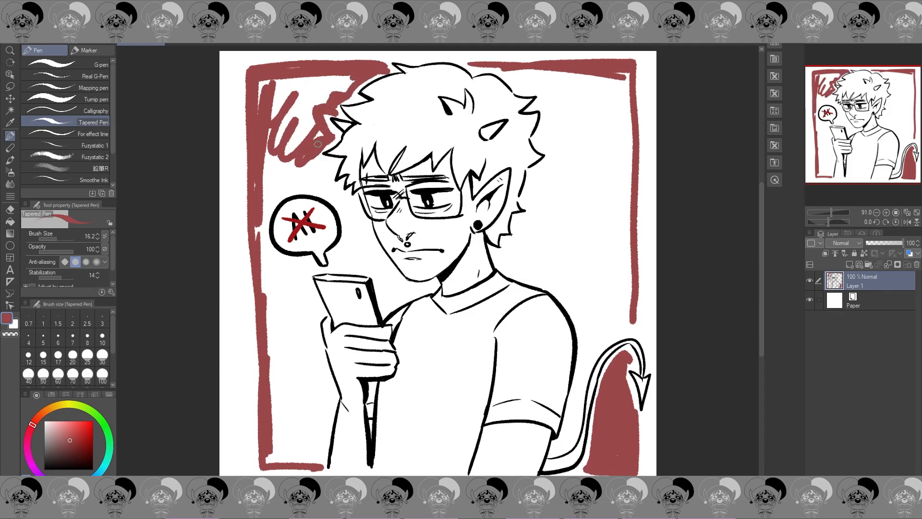
{"action": "mouse_move", "coordinate": [316, 157]}
{"action": "left_mouse_down"}
{"action": "mouse_move", "coordinate": [324, 187]}
{"action": "mouse_move", "coordinate": [354, 217]}
{"action": "mouse_move", "coordinate": [287, 185]}
{"action": "mouse_move", "coordinate": [261, 214]}
{"action": "mouse_move", "coordinate": [269, 247]}
{"action": "mouse_move", "coordinate": [307, 272]}
{"action": "mouse_move", "coordinate": [311, 334]}
{"action": "mouse_move", "coordinate": [332, 397]}
{"action": "mouse_move", "coordinate": [322, 467]}
{"action": "left_mouse_up"}
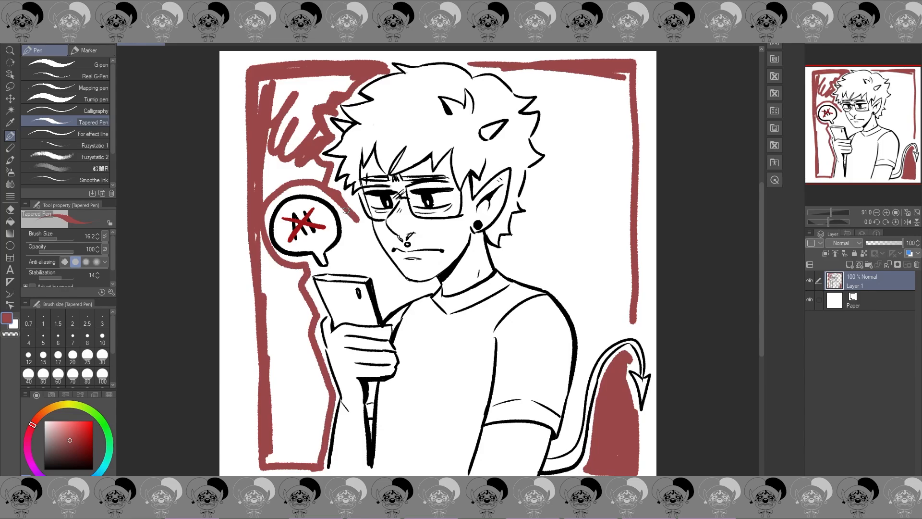
{"action": "mouse_move", "coordinate": [346, 210]}
{"action": "left_mouse_down"}
{"action": "mouse_move", "coordinate": [340, 263]}
{"action": "mouse_move", "coordinate": [375, 267]}
{"action": "mouse_move", "coordinate": [385, 304]}
{"action": "mouse_move", "coordinate": [421, 288]}
{"action": "mouse_move", "coordinate": [397, 290]}
{"action": "mouse_move", "coordinate": [356, 222]}
{"action": "left_mouse_up"}
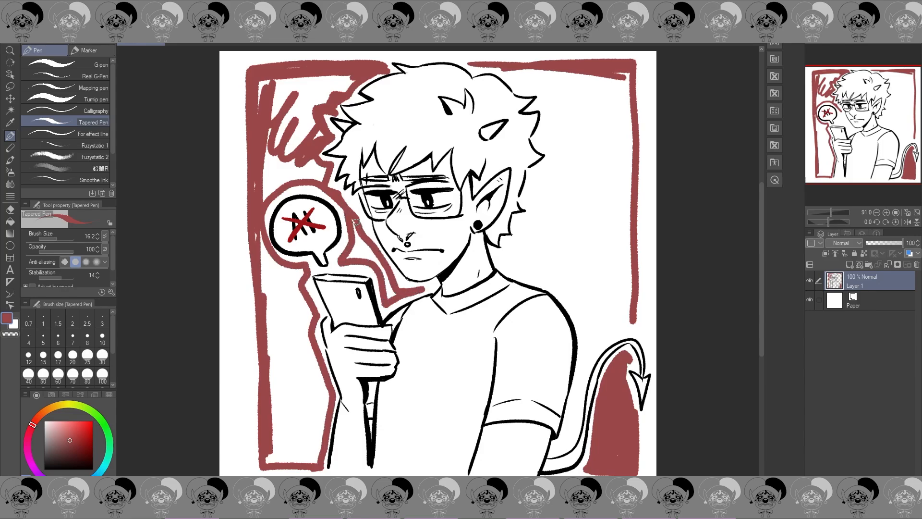
{"action": "left_click", "coordinate": [10, 221]}
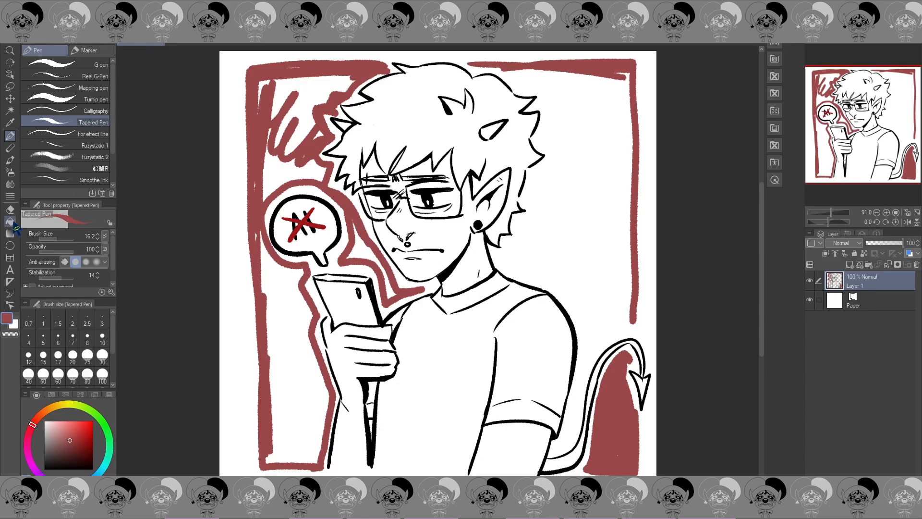
{"action": "mouse_move", "coordinate": [308, 354]}
{"action": "left_mouse_down"}
{"action": "mouse_move", "coordinate": [354, 235]}
{"action": "mouse_move", "coordinate": [365, 247]}
{"action": "mouse_move", "coordinate": [275, 171]}
{"action": "mouse_move", "coordinate": [310, 96]}
{"action": "mouse_move", "coordinate": [365, 105]}
{"action": "left_mouse_up"}
Step: Paint over the unfilled specks and extend the phone-side edge of the red background outward
{"action": "left_click", "coordinate": [10, 136]}
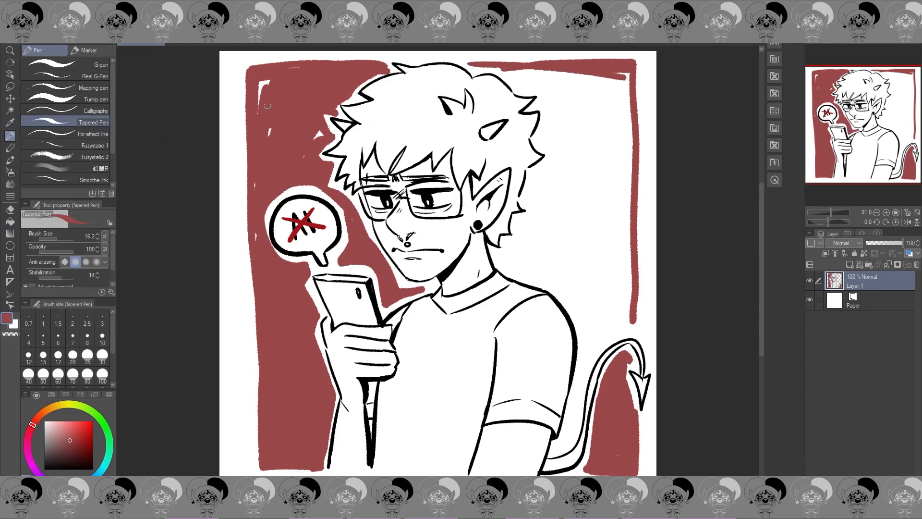
{"action": "left_click_drag", "start_coordinate": [261, 82], "coordinate": [261, 110]}
{"action": "left_click_drag", "start_coordinate": [249, 73], "coordinate": [256, 461]}
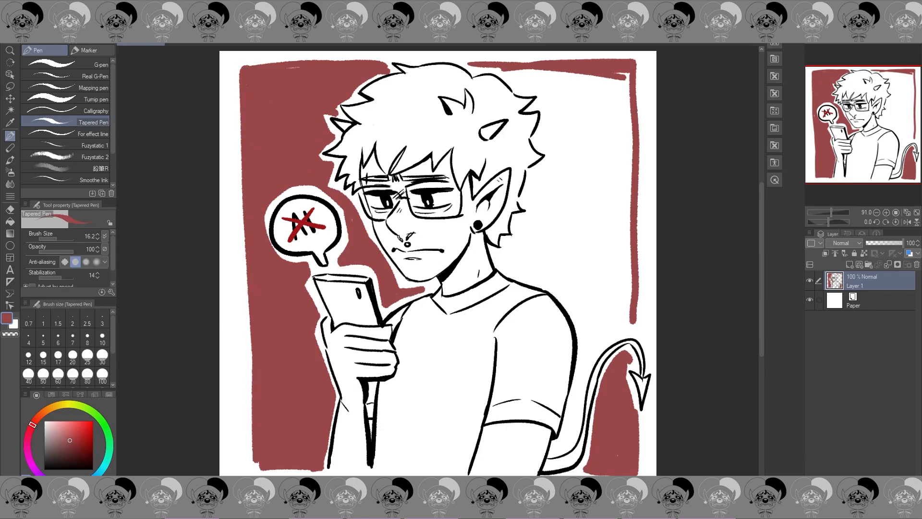
{"action": "mouse_move", "coordinate": [251, 214]}
{"action": "left_mouse_down"}
{"action": "mouse_move", "coordinate": [243, 431]}
{"action": "mouse_move", "coordinate": [249, 309]}
{"action": "mouse_move", "coordinate": [254, 457]}
{"action": "left_mouse_up"}
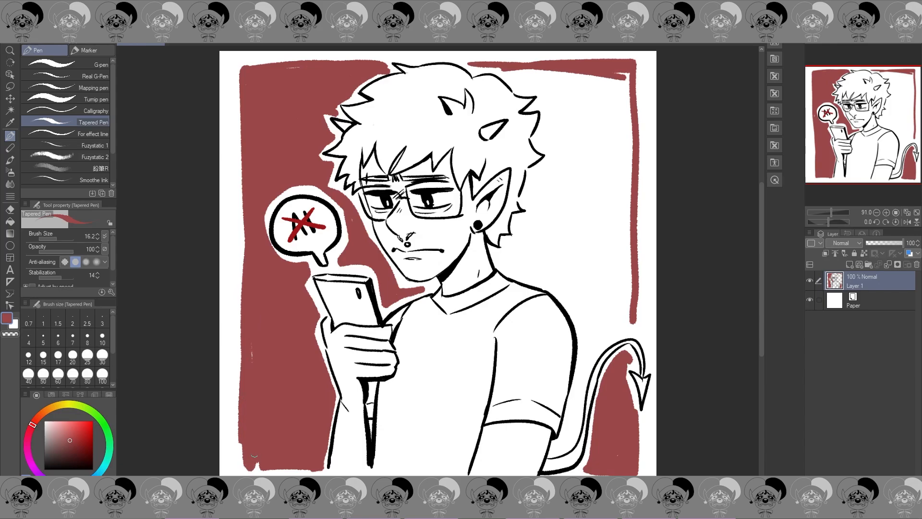
{"action": "left_click", "coordinate": [908, 222]}
{"action": "left_click", "coordinate": [907, 223]}
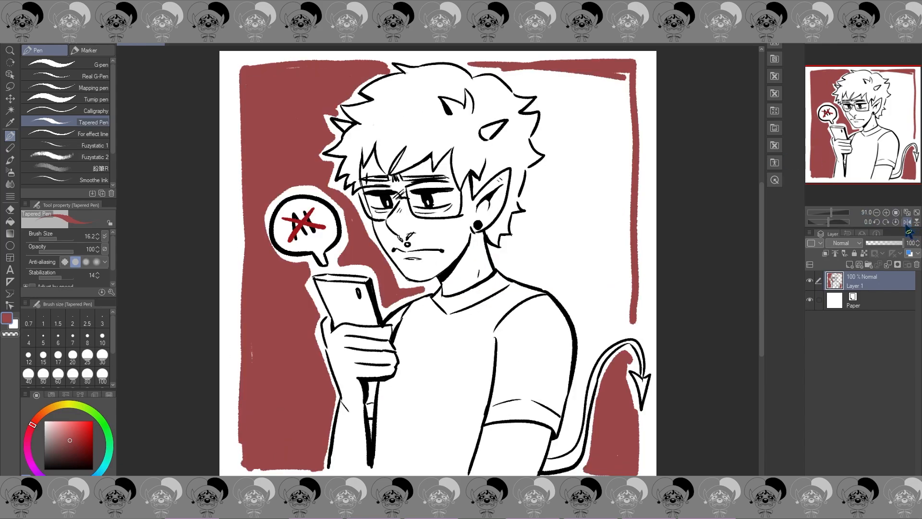
Step: Outline the back of the hair, shoulder and tail in red with a white gap and fill the background behind them
{"action": "mouse_move", "coordinate": [473, 70]}
{"action": "left_mouse_down"}
{"action": "mouse_move", "coordinate": [498, 68]}
{"action": "mouse_move", "coordinate": [481, 66]}
{"action": "mouse_move", "coordinate": [550, 90]}
{"action": "mouse_move", "coordinate": [541, 106]}
{"action": "mouse_move", "coordinate": [550, 112]}
{"action": "mouse_move", "coordinate": [542, 140]}
{"action": "mouse_move", "coordinate": [552, 166]}
{"action": "mouse_move", "coordinate": [539, 174]}
{"action": "mouse_move", "coordinate": [534, 219]}
{"action": "mouse_move", "coordinate": [504, 259]}
{"action": "mouse_move", "coordinate": [571, 284]}
{"action": "left_mouse_up"}
{"action": "mouse_move", "coordinate": [521, 269]}
{"action": "left_mouse_down"}
{"action": "mouse_move", "coordinate": [577, 298]}
{"action": "mouse_move", "coordinate": [564, 287]}
{"action": "mouse_move", "coordinate": [590, 350]}
{"action": "mouse_move", "coordinate": [627, 311]}
{"action": "left_mouse_up"}
{"action": "left_click", "coordinate": [9, 222]}
{"action": "left_click", "coordinate": [595, 234]}
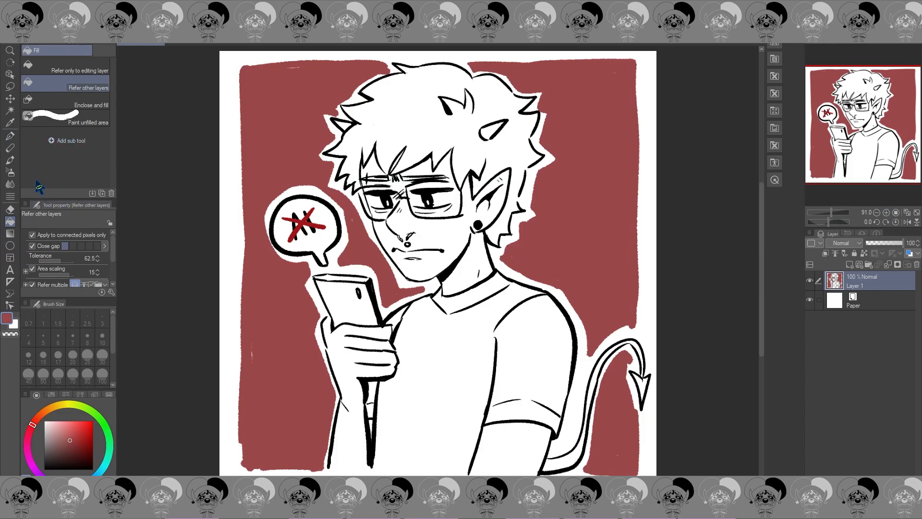
Step: Even out the phone-side and lower edges of the red background and check the balance in mirrored view
{"action": "left_click", "coordinate": [9, 136]}
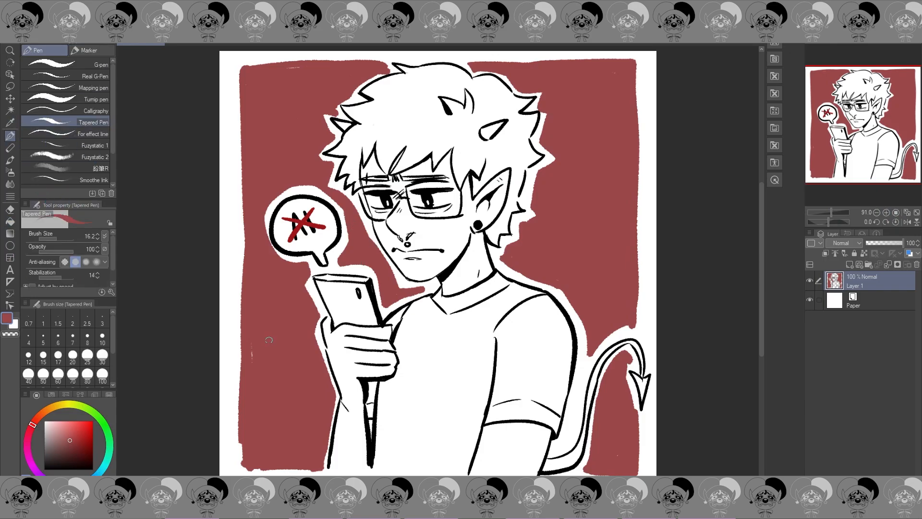
{"action": "mouse_move", "coordinate": [240, 71]}
{"action": "left_mouse_down"}
{"action": "mouse_move", "coordinate": [229, 271]}
{"action": "mouse_move", "coordinate": [243, 413]}
{"action": "mouse_move", "coordinate": [240, 469]}
{"action": "left_mouse_up"}
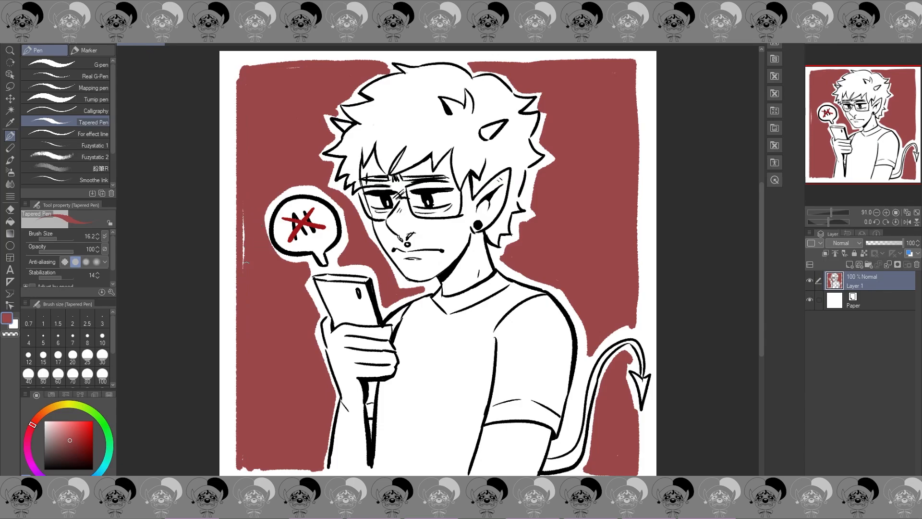
{"action": "left_click_drag", "start_coordinate": [243, 263], "coordinate": [244, 190]}
{"action": "left_click_drag", "start_coordinate": [245, 465], "coordinate": [320, 471]}
{"action": "left_click", "coordinate": [907, 221]}
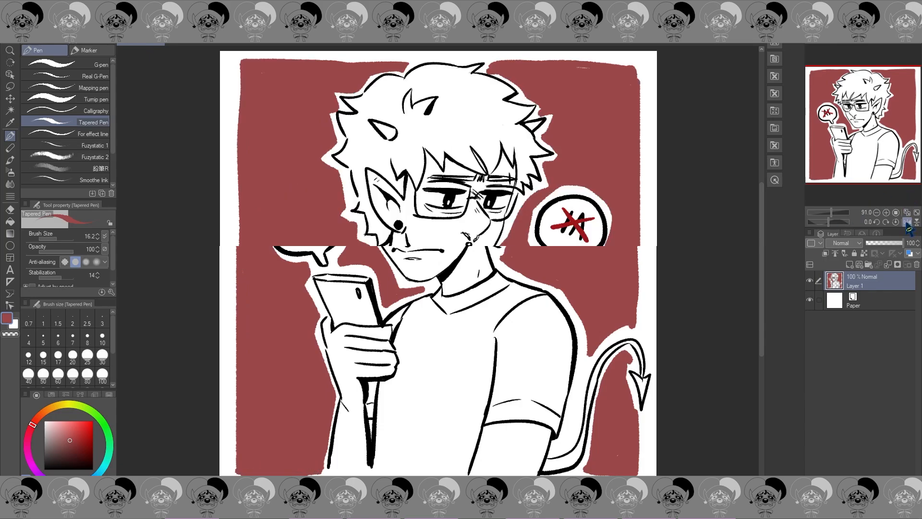
{"action": "left_click", "coordinate": [908, 222]}
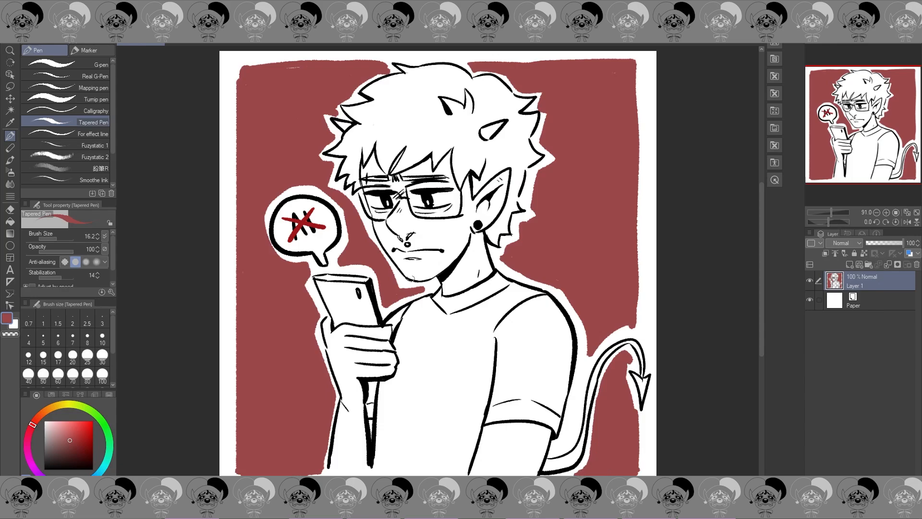
Step: Touch up the side and upper edges of the red background near the corner above the speech bubble
{"action": "scroll", "coordinate": [409, 277], "scroll_direction": "down", "scroll_amount": 6}
{"action": "scroll", "coordinate": [395, 255], "scroll_direction": "up", "scroll_amount": 4}
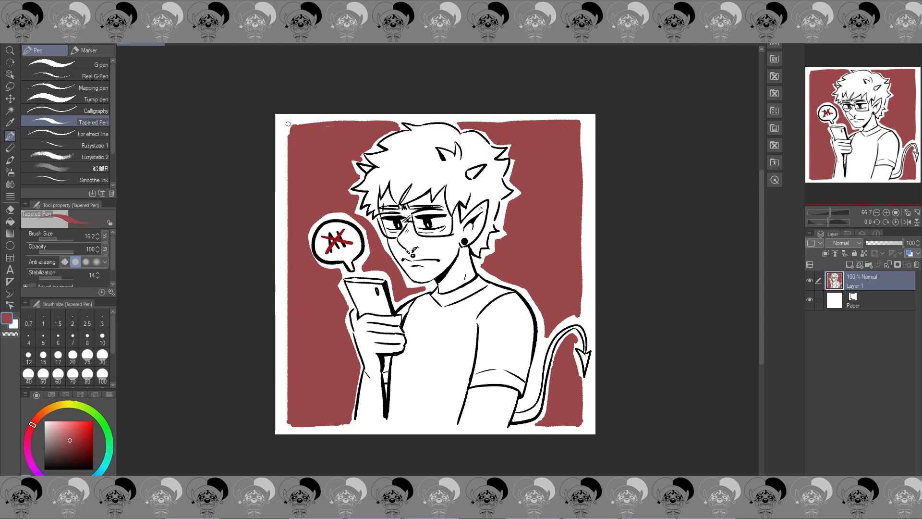
{"action": "left_click_drag", "start_coordinate": [291, 150], "coordinate": [289, 175]}
{"action": "left_click_drag", "start_coordinate": [312, 126], "coordinate": [350, 125]}
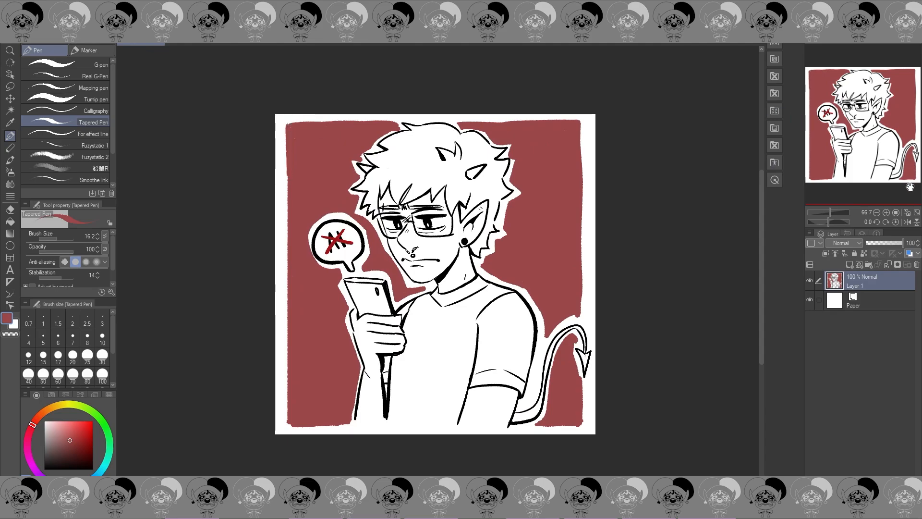